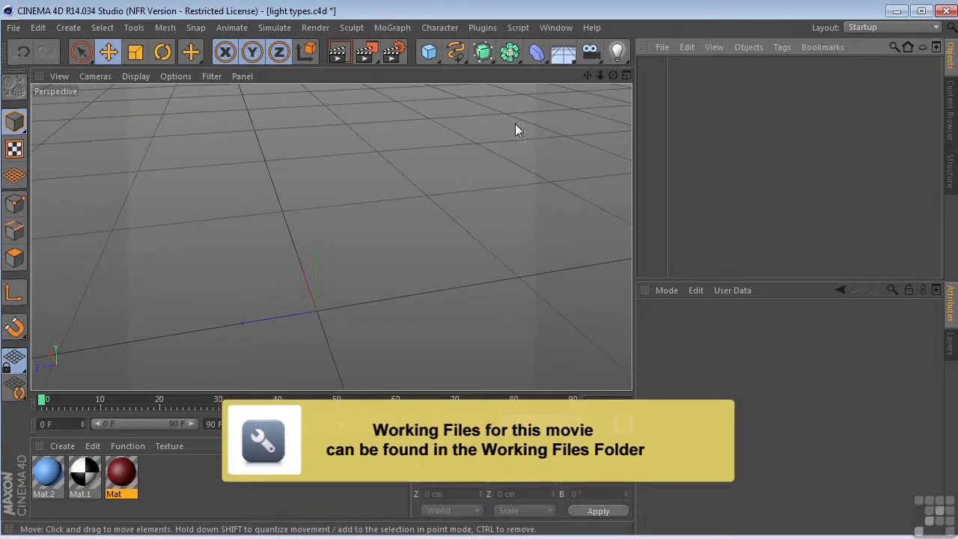
# Add a Floor, a 200 cm Cube and a 100 cm radius Sphere at the origin
pyautogui.click(571, 55)
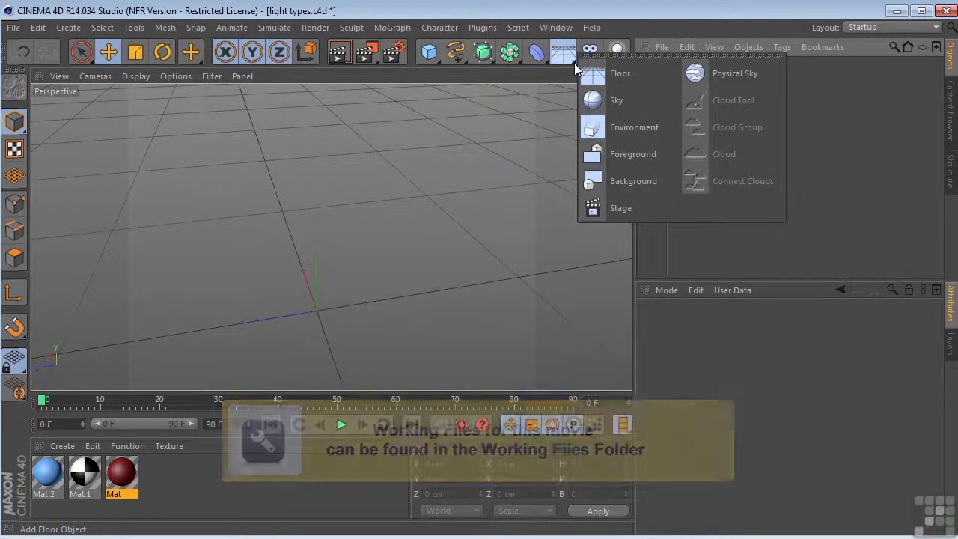
pyautogui.click(598, 74)
pyautogui.scroll(-5, 332, 234)
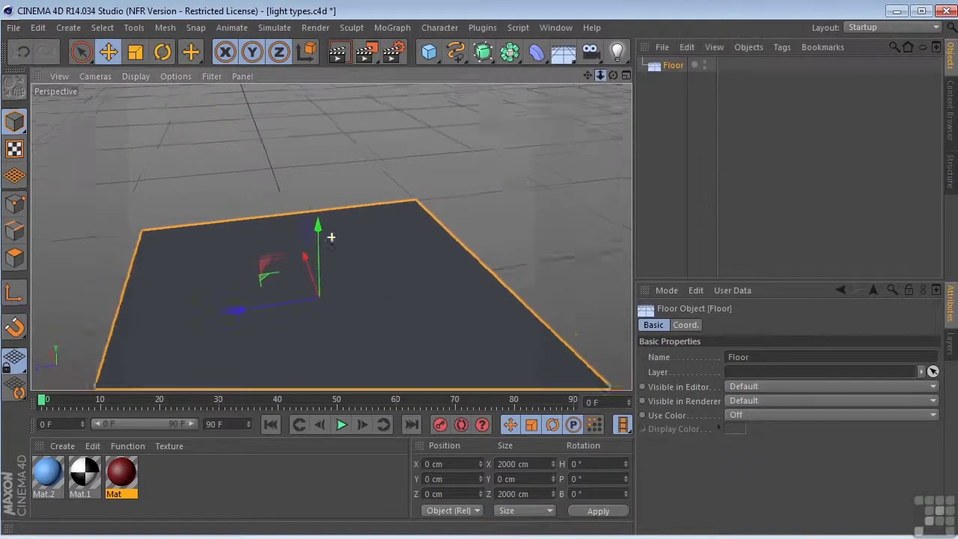
pyautogui.click(429, 53)
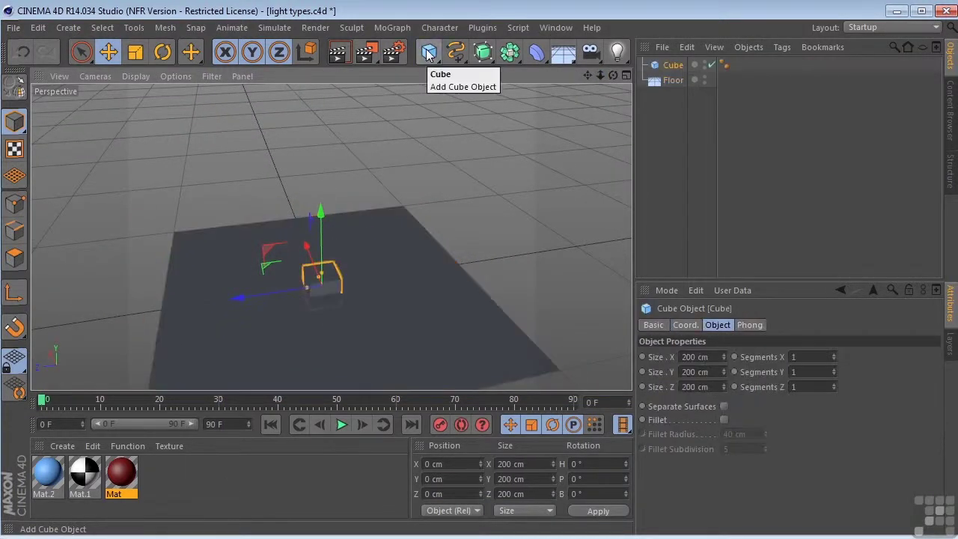
pyautogui.click(428, 53)
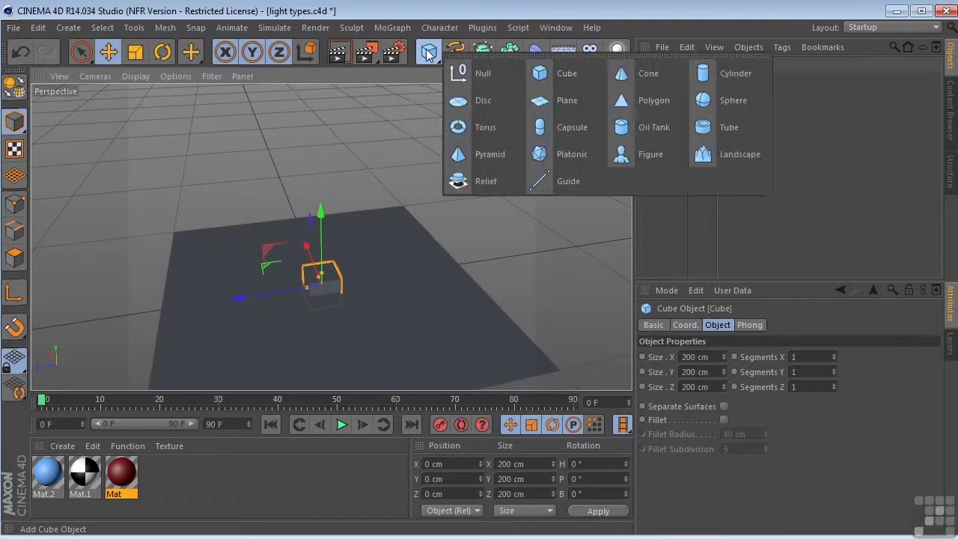
pyautogui.click(702, 104)
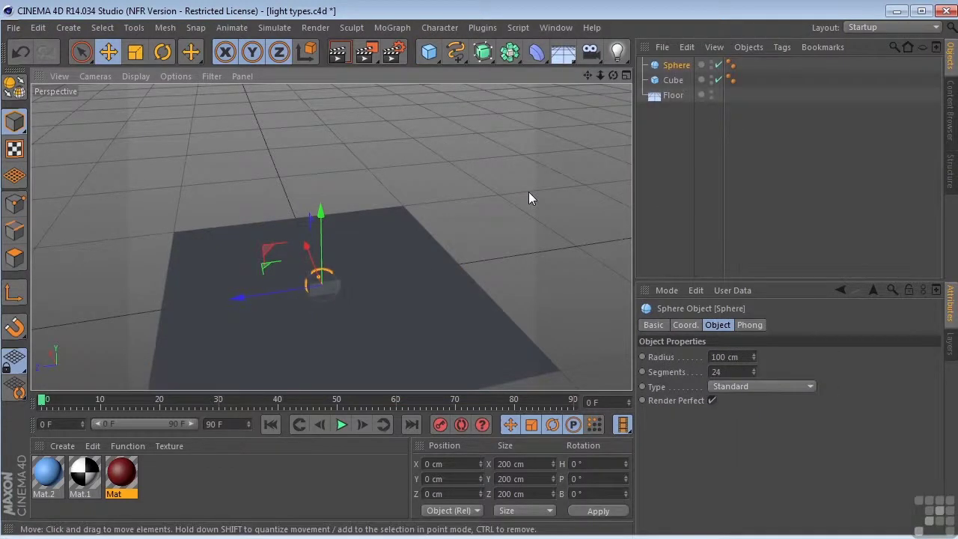
# Raise the Sphere to a Y position of 100 cm
pyautogui.moveTo(613, 76); pyautogui.dragTo(632, 69)
pyautogui.keyDown('alt'); pyautogui.moveTo(513, 207); pyautogui.dragTo(568, 247); pyautogui.keyUp('alt')
pyautogui.click(681, 65)
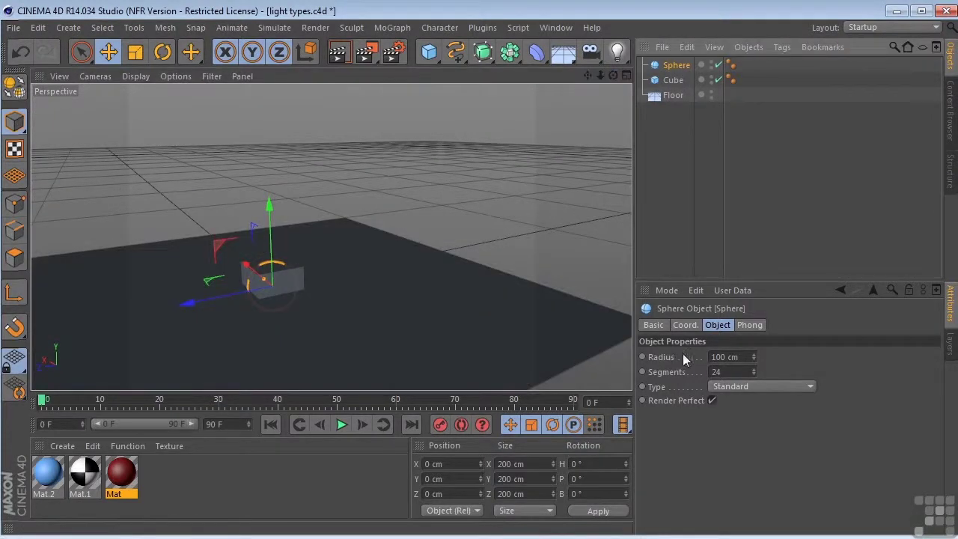
pyautogui.click(685, 324)
pyautogui.click(683, 372)
pyautogui.write('100')
pyautogui.press('Return')
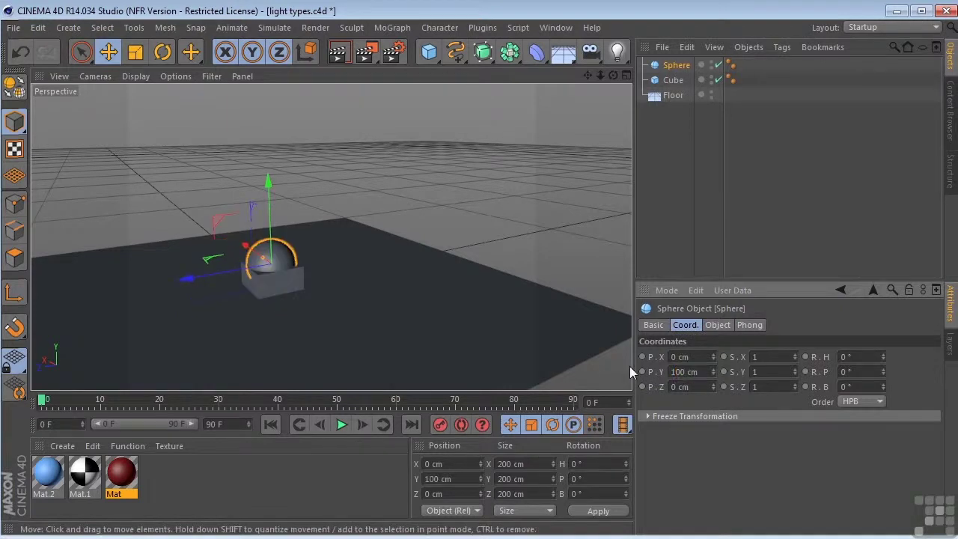
# Raise the Cube to Y 100 cm and slide it along Z to 339.292 cm beside the sphere
pyautogui.click(655, 81)
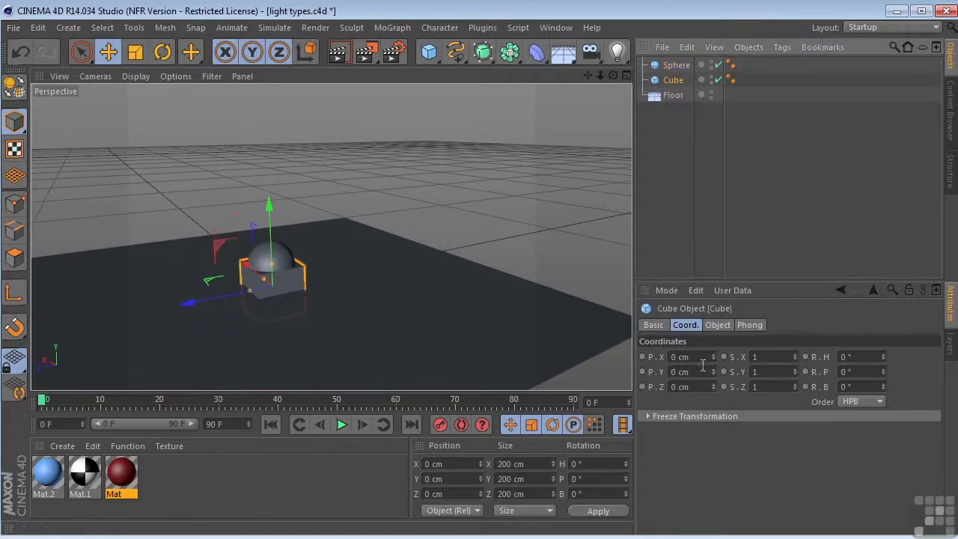
pyautogui.write('100')
pyautogui.press('Return')
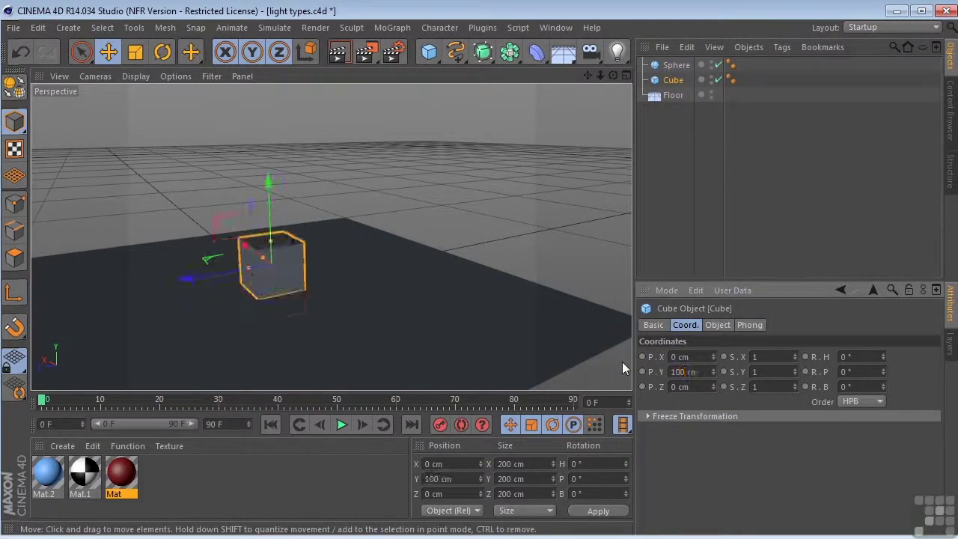
pyautogui.moveTo(182, 278); pyautogui.dragTo(86, 303)
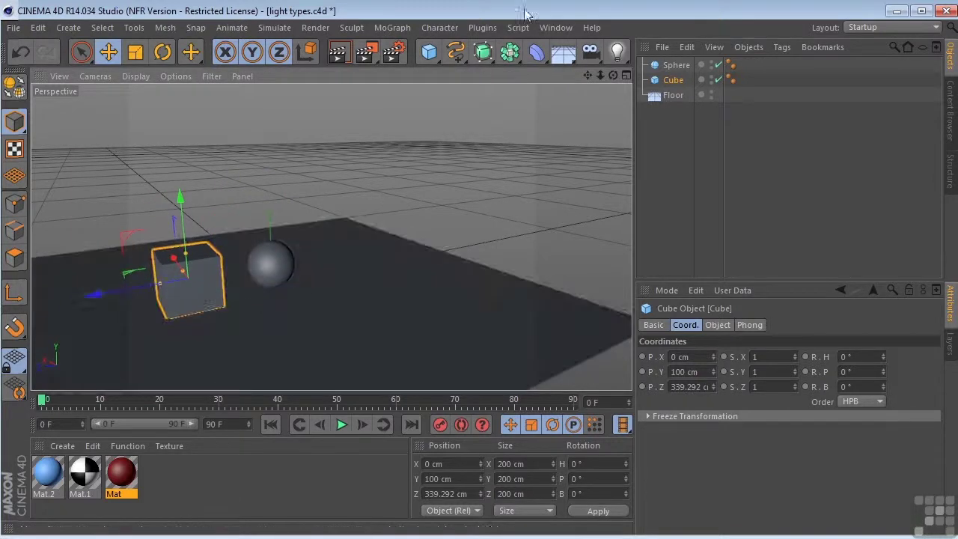
pyautogui.moveTo(601, 75)
pyautogui.mouseDown()
pyautogui.moveTo(568, 105)
pyautogui.moveTo(582, 79)
pyautogui.mouseUp()
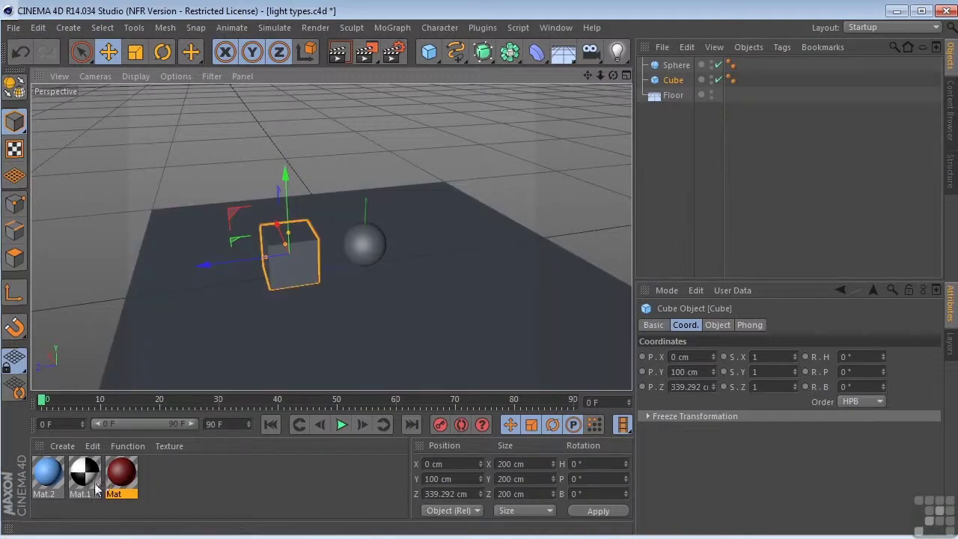
pyautogui.click(122, 473)
pyautogui.doubleClick(121, 473)
pyautogui.moveTo(494, 79); pyautogui.dragTo(422, 79)
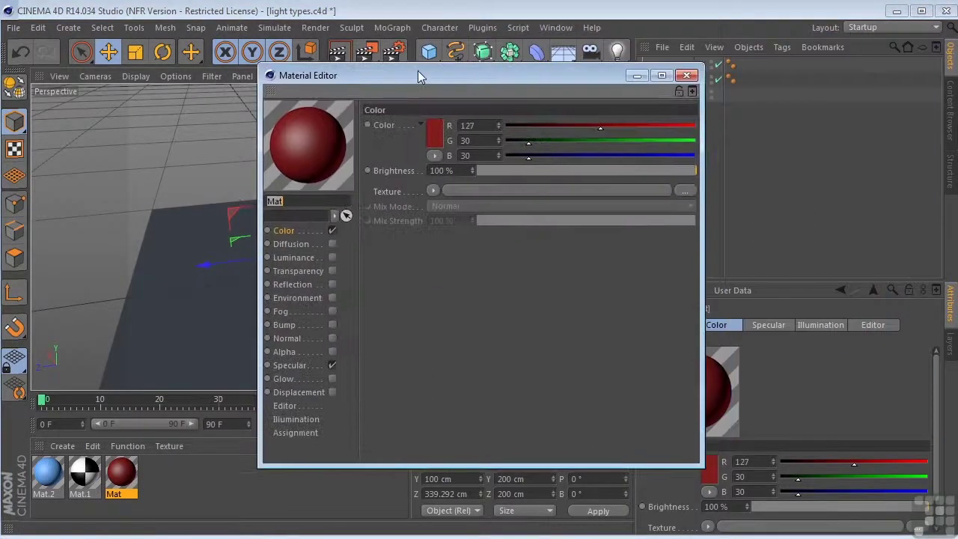
pyautogui.click(54, 479)
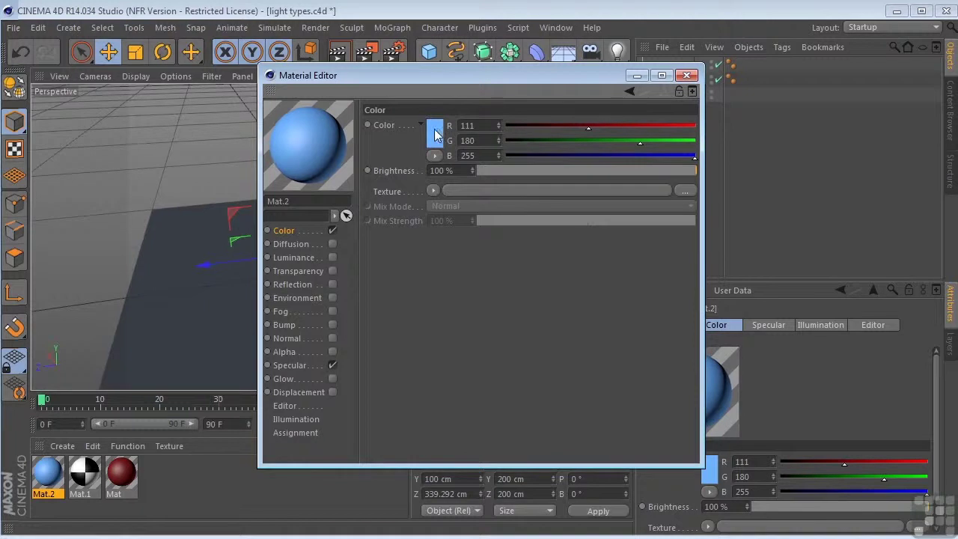
pyautogui.click(78, 473)
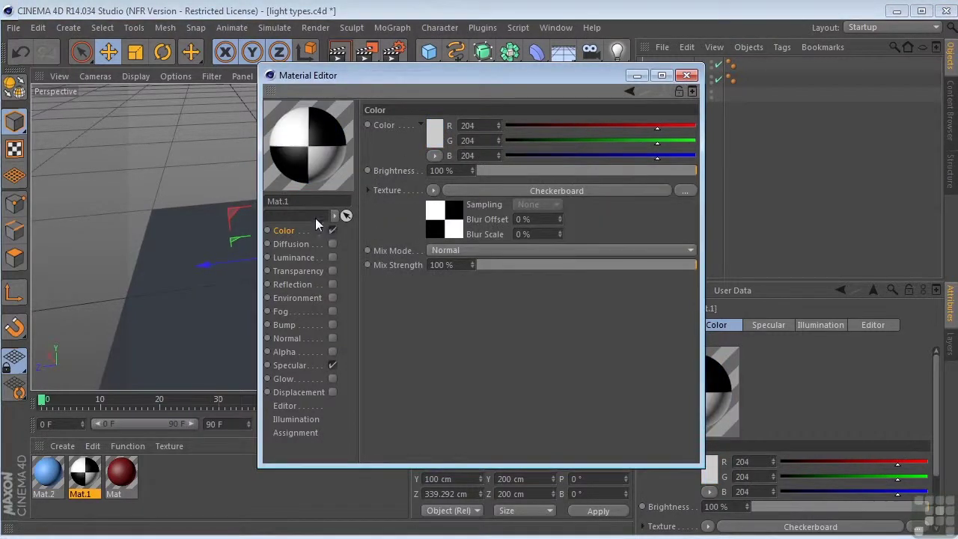
pyautogui.click(435, 191)
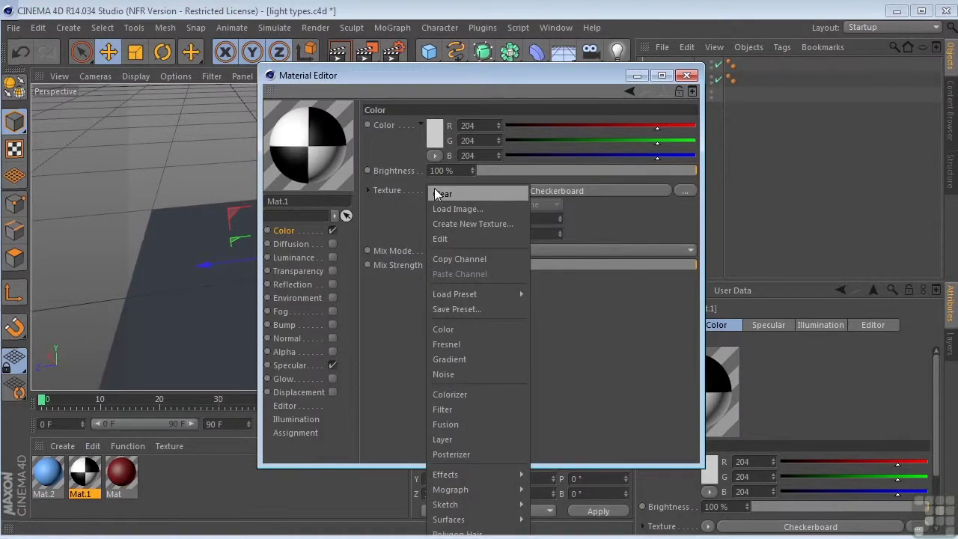
pyautogui.moveTo(479, 519)
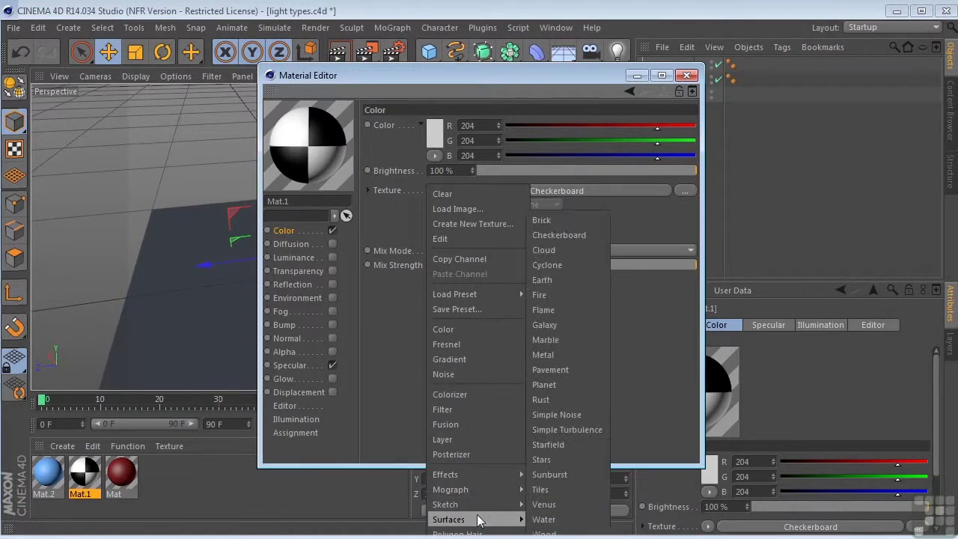
pyautogui.click(623, 222)
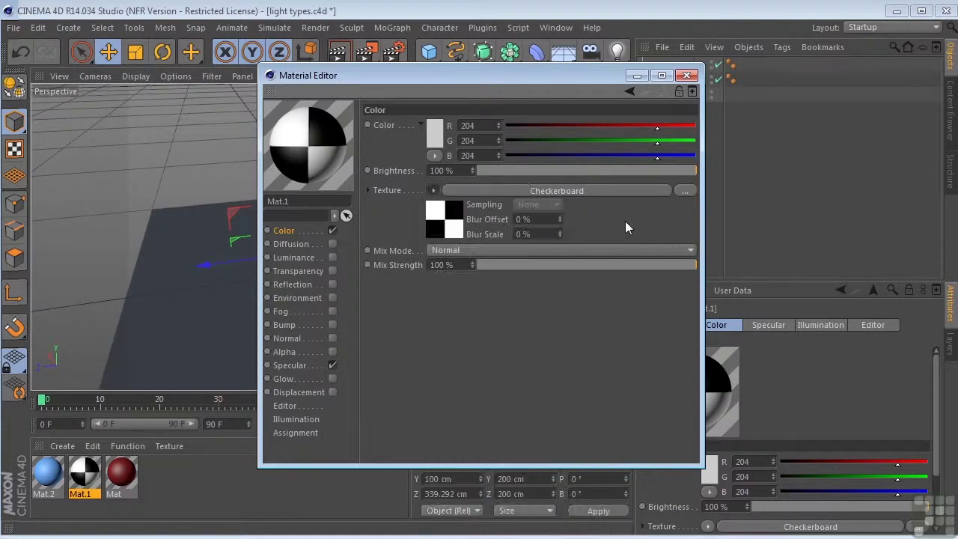
pyautogui.click(444, 222)
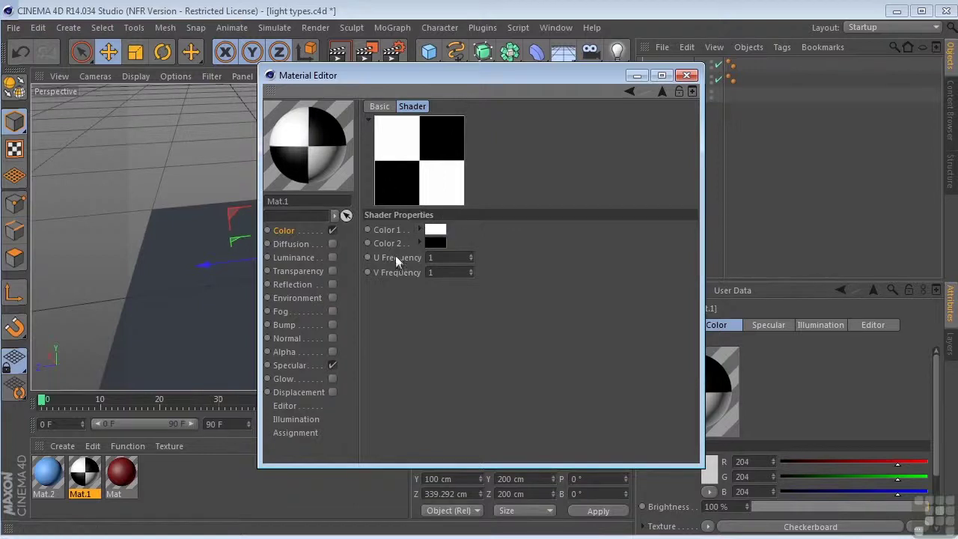
pyautogui.click(686, 75)
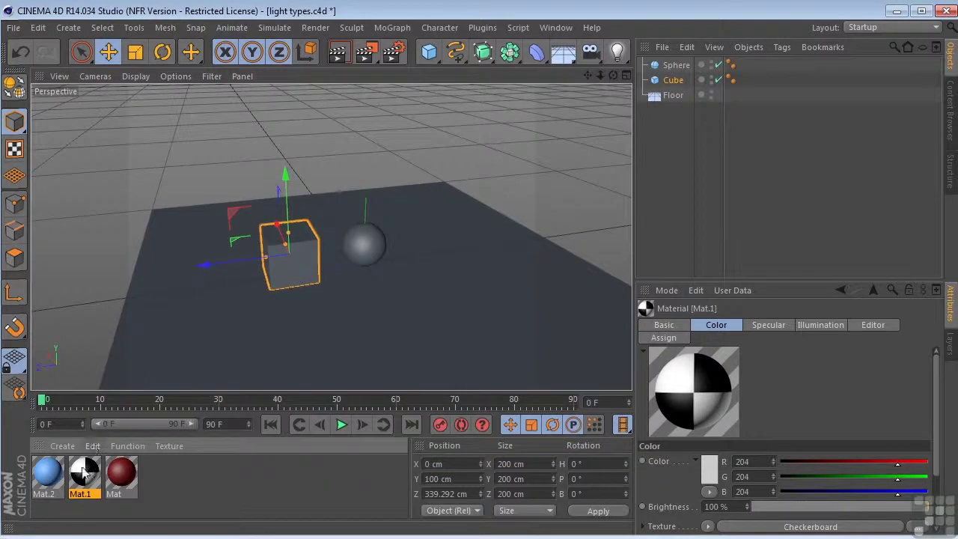
# Apply checkerboard Mat.1 to the Cube, red Mat to the Floor and blue Mat.2 to the Sphere
pyautogui.moveTo(84, 471); pyautogui.dragTo(309, 255)
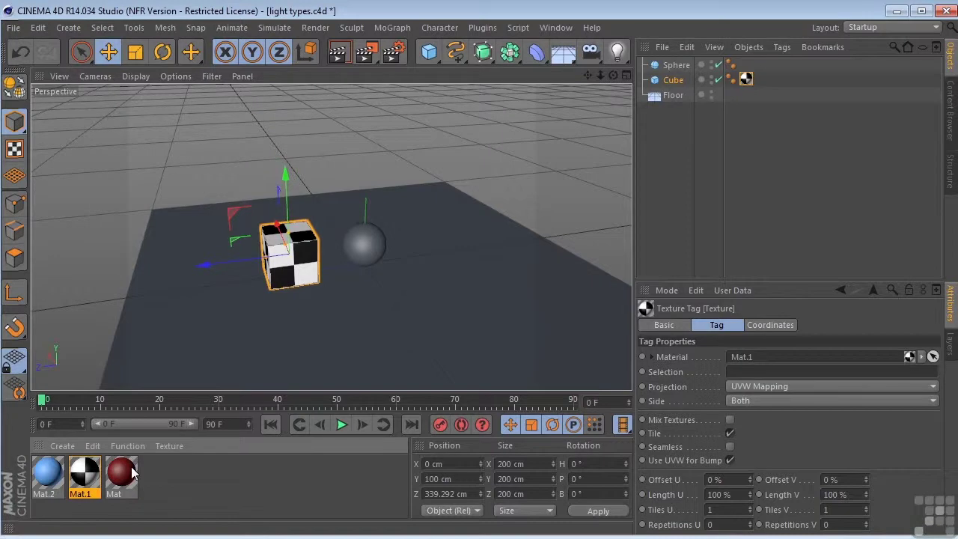
pyautogui.moveTo(133, 471); pyautogui.dragTo(652, 102)
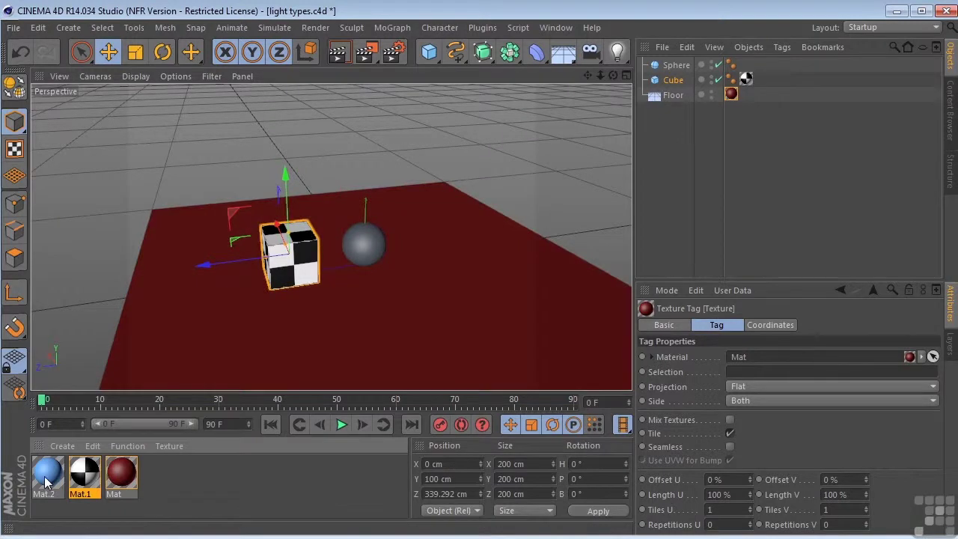
pyautogui.moveTo(47, 483); pyautogui.dragTo(361, 244)
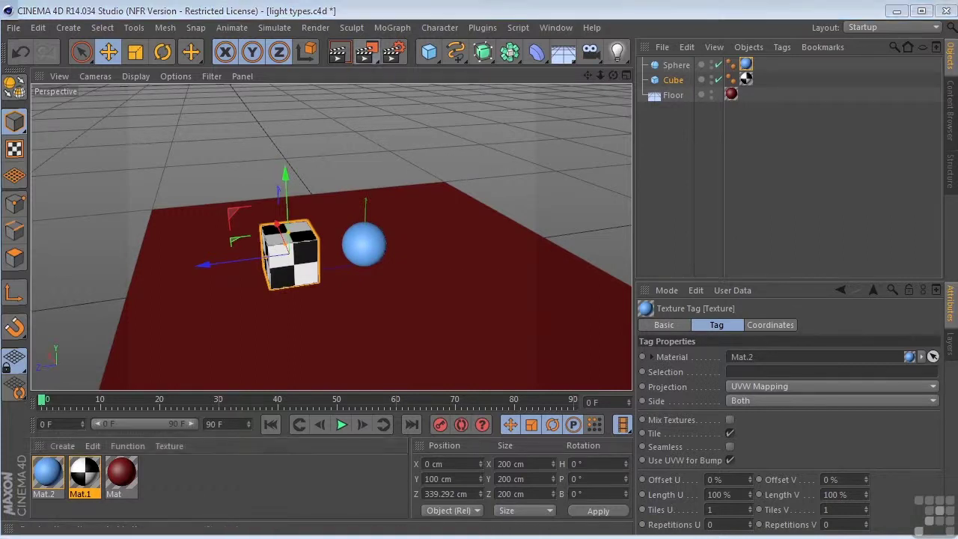
pyautogui.hotkey('shift', 'r')
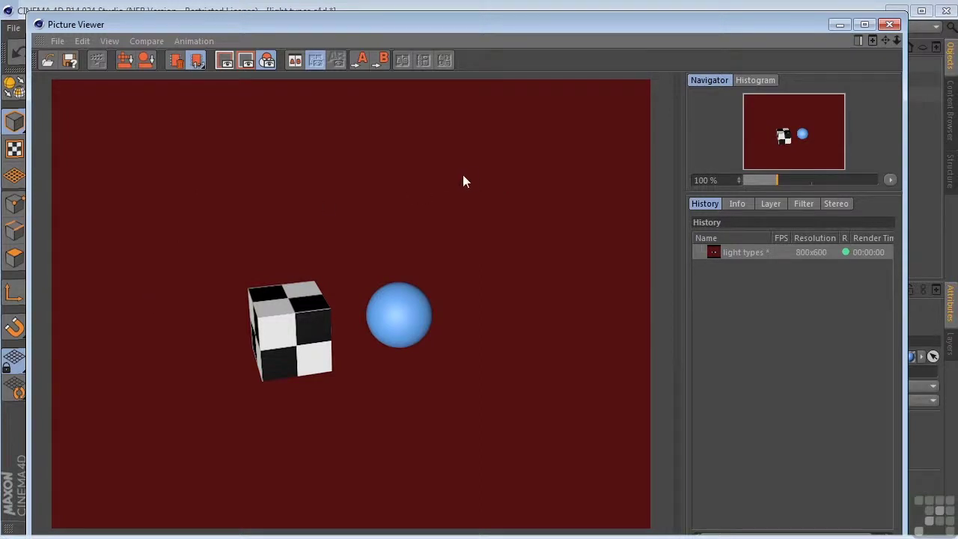
pyautogui.click(889, 25)
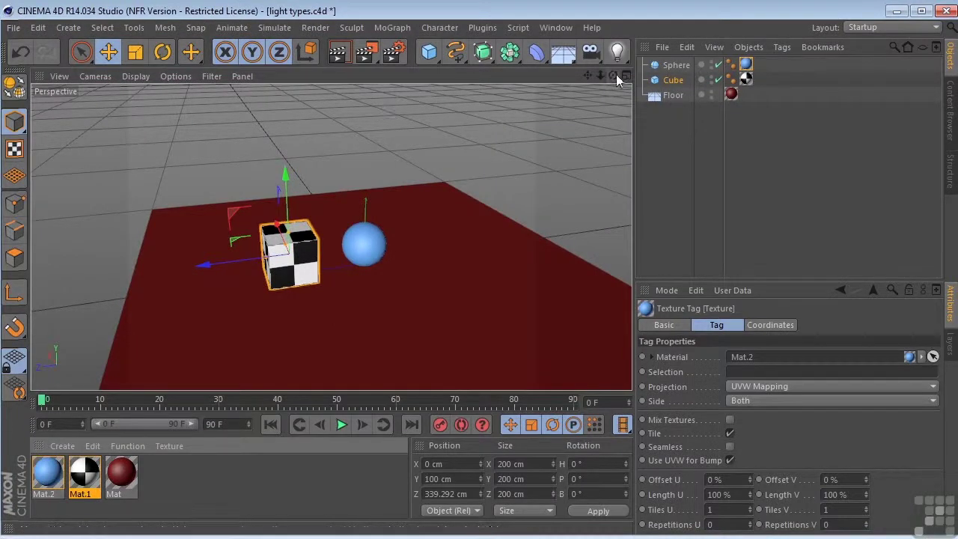
# Add a Light and move it to X 1088.275 cm, Y 728.67 cm above the floor
pyautogui.moveTo(616, 50); pyautogui.dragTo(653, 75)
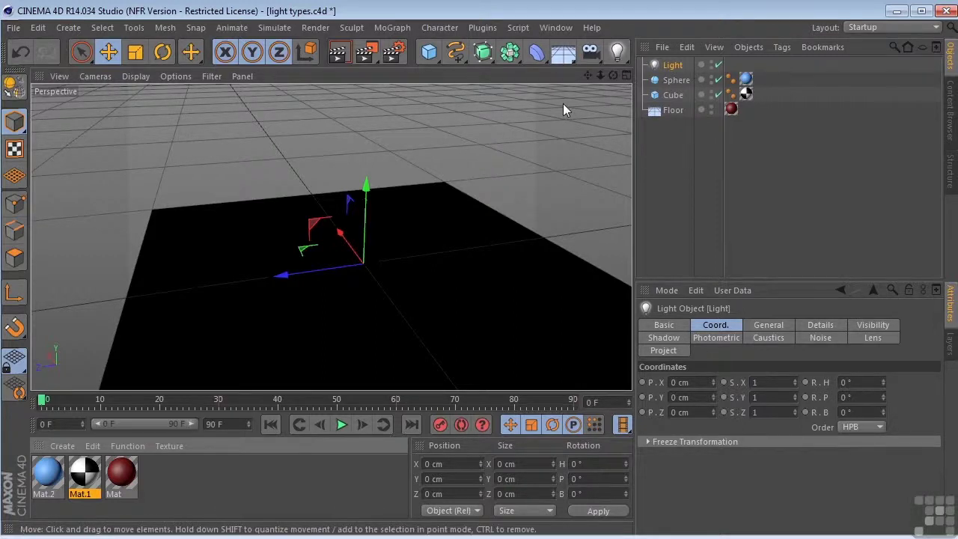
pyautogui.scroll(-3, 501, 169)
pyautogui.moveTo(599, 76); pyautogui.dragTo(543, 76)
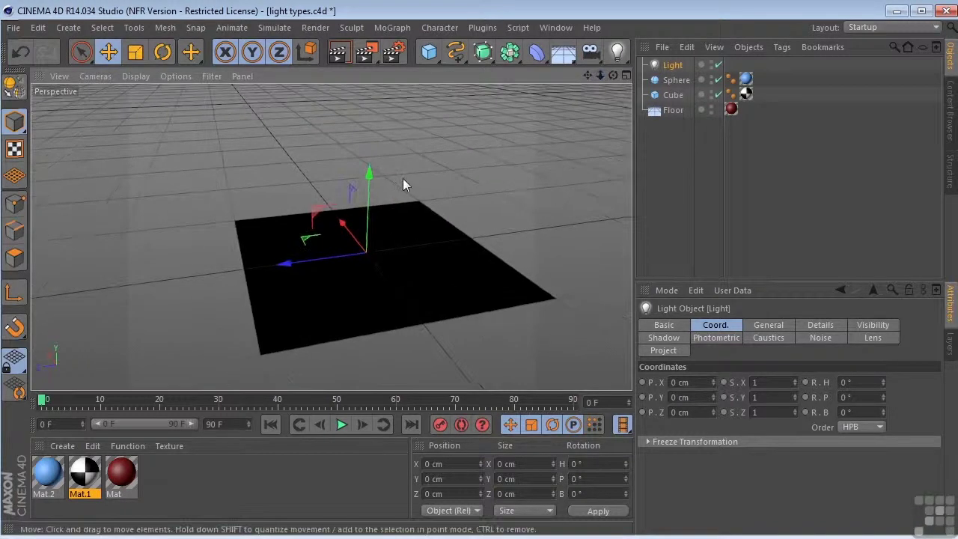
pyautogui.moveTo(370, 176); pyautogui.dragTo(376, 84)
pyautogui.moveTo(613, 76); pyautogui.dragTo(515, 91)
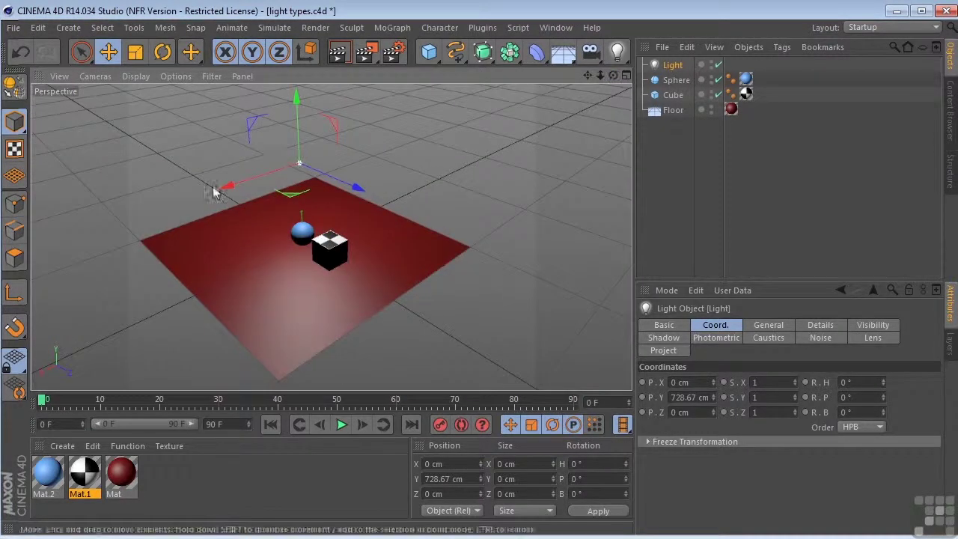
pyautogui.moveTo(223, 187); pyautogui.dragTo(65, 246)
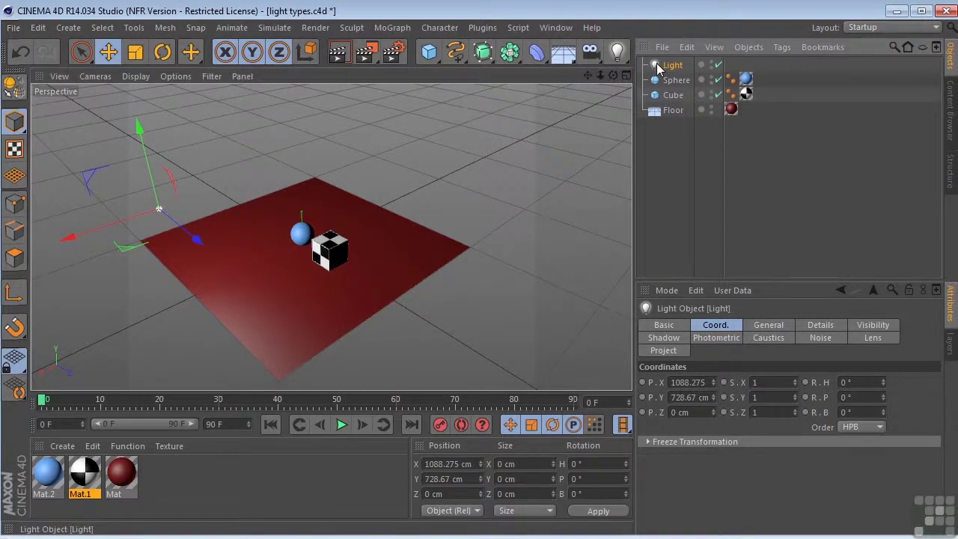
pyautogui.click(767, 326)
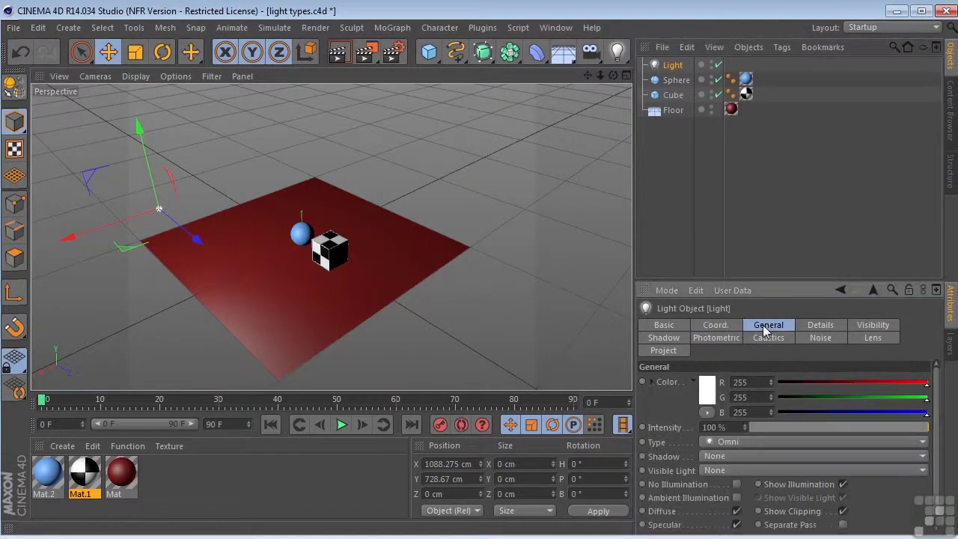
pyautogui.click(719, 441)
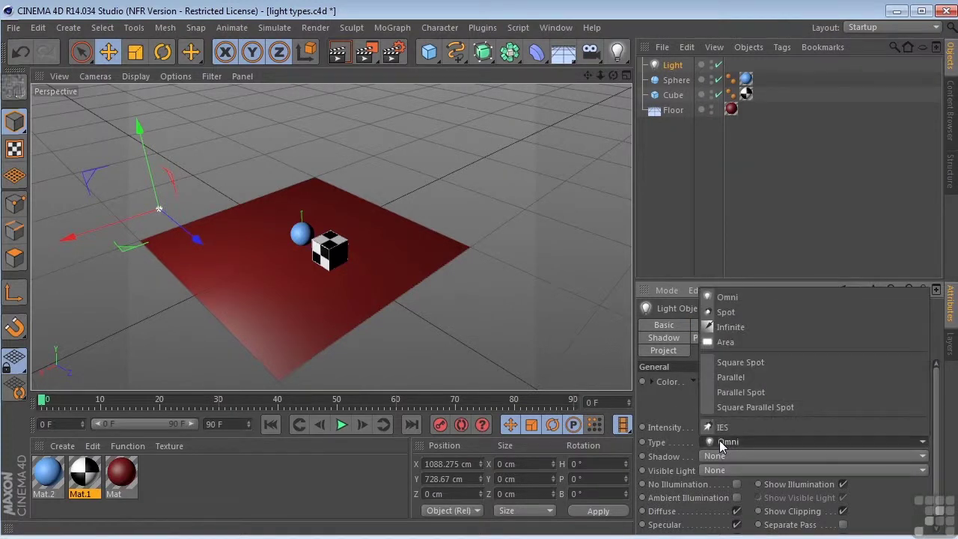
pyautogui.click(736, 311)
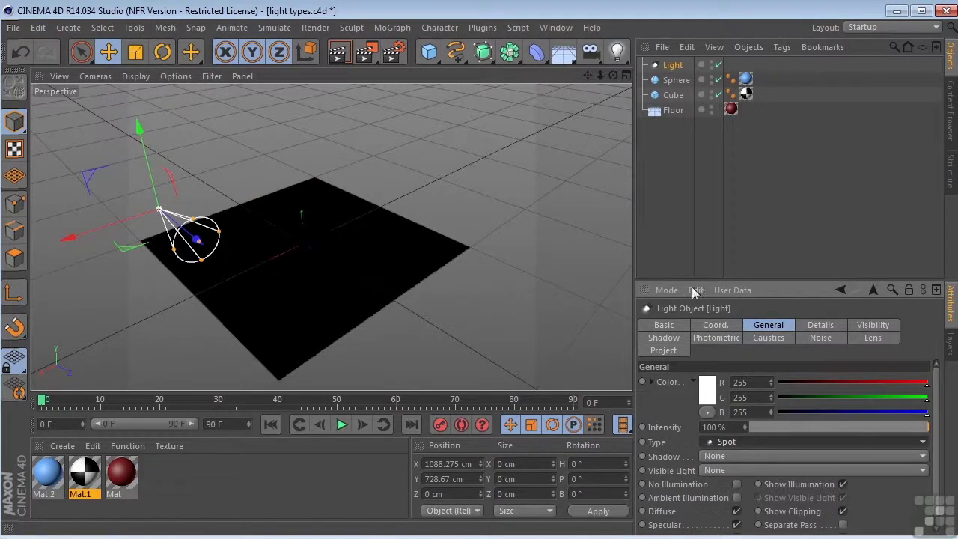
pyautogui.click(337, 52)
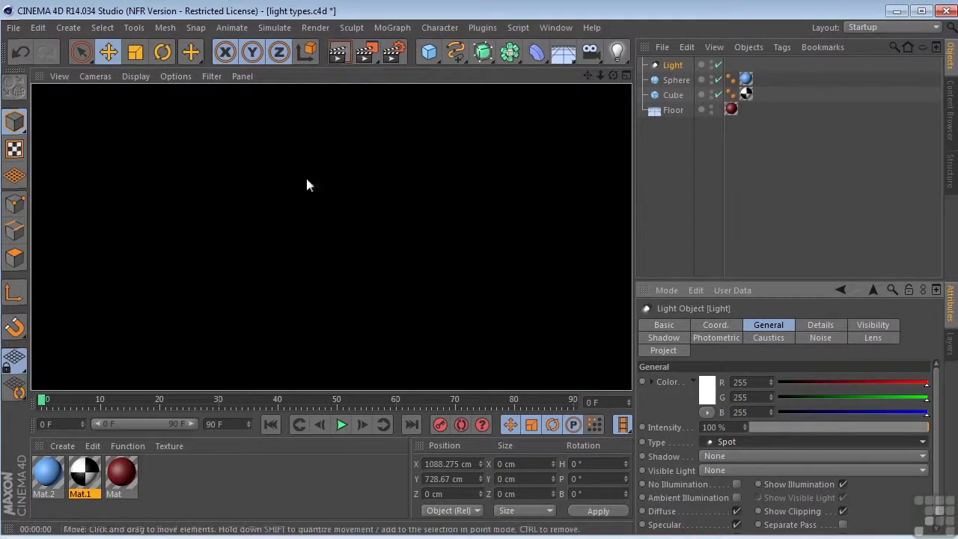
pyautogui.click(587, 125)
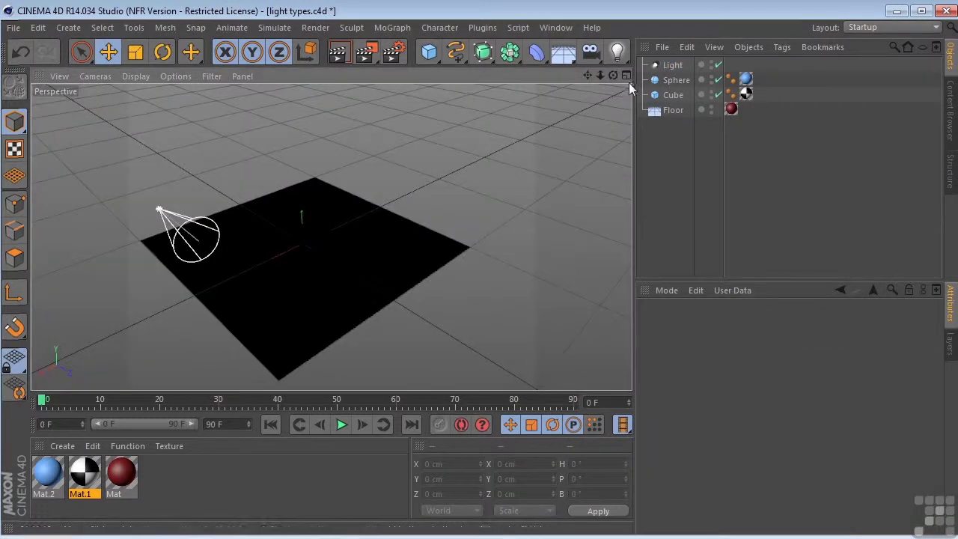
pyautogui.hotkey('ctrl', 'r')
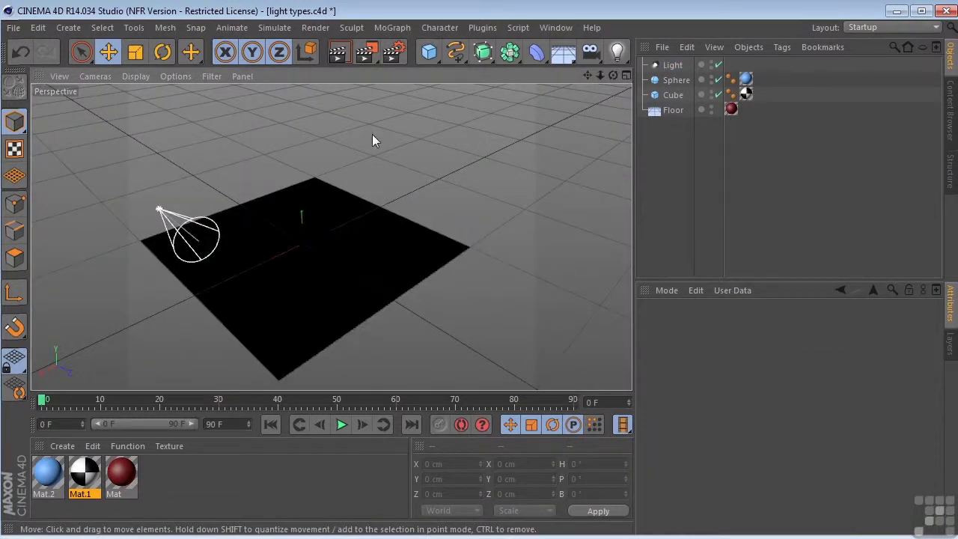
# Rotate the spotlight to H 89.89°, P -33.293°, B 17.086° and widen its cone over the objects
pyautogui.click(163, 51)
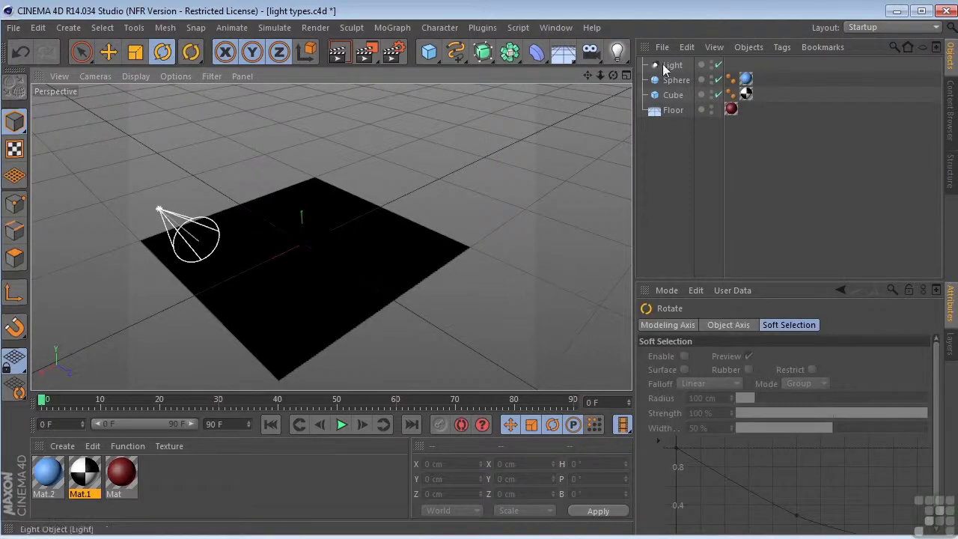
pyautogui.click(658, 64)
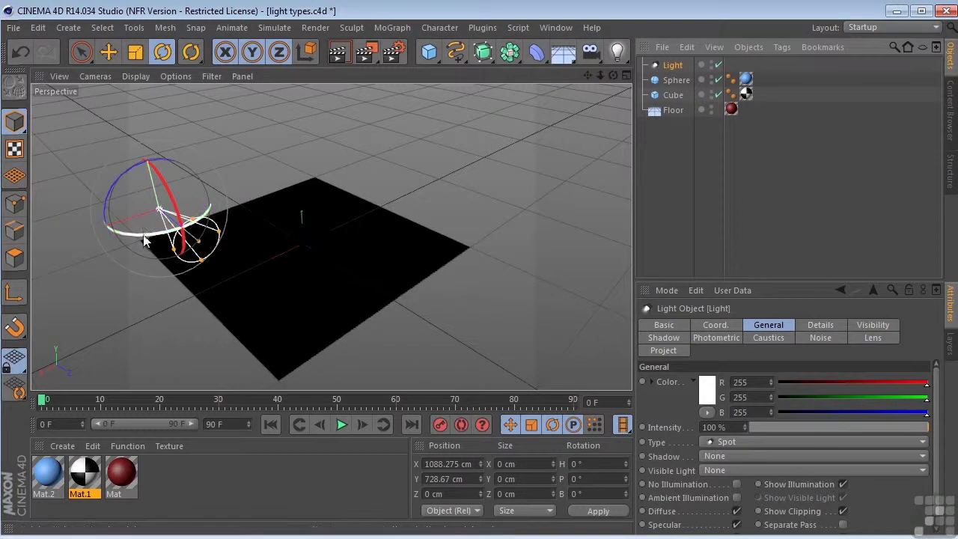
pyautogui.moveTo(142, 234); pyautogui.dragTo(234, 213)
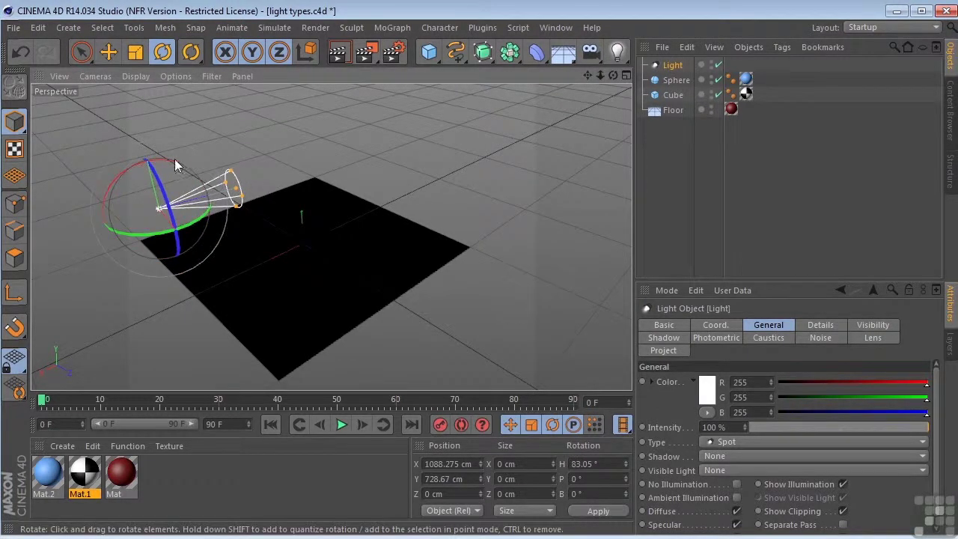
pyautogui.moveTo(164, 161); pyautogui.dragTo(204, 169)
pyautogui.moveTo(150, 235); pyautogui.dragTo(141, 225)
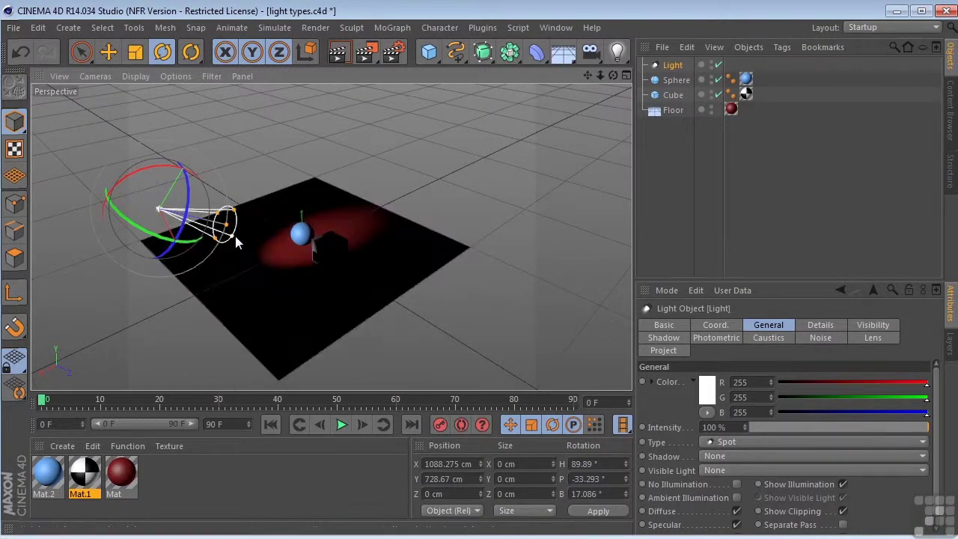
pyautogui.moveTo(234, 235)
pyautogui.mouseDown()
pyautogui.moveTo(242, 238)
pyautogui.moveTo(228, 250)
pyautogui.mouseUp()
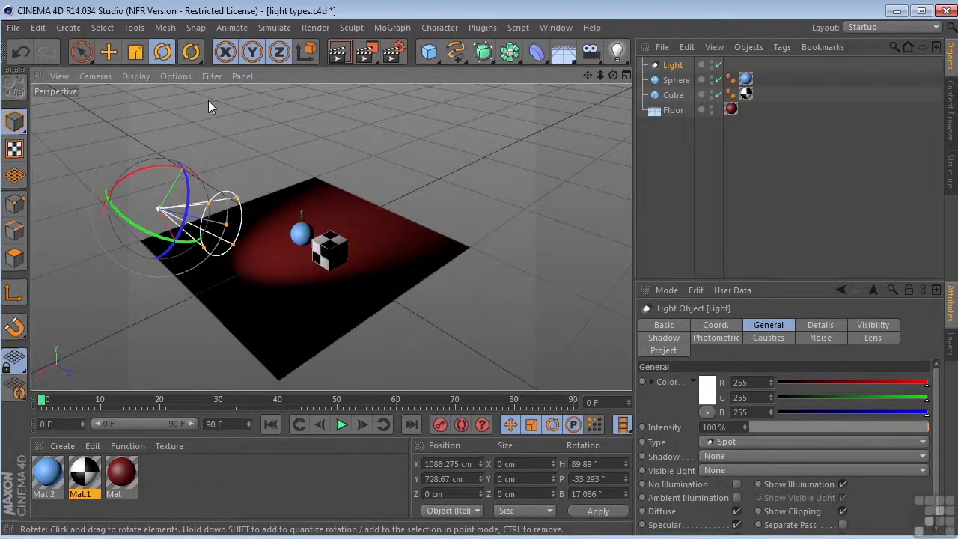
# Look through the spotlight and re-aim it to X 970.308, Y 927.752, Z 1378.368 cm, H 138.907°
pyautogui.click(108, 77)
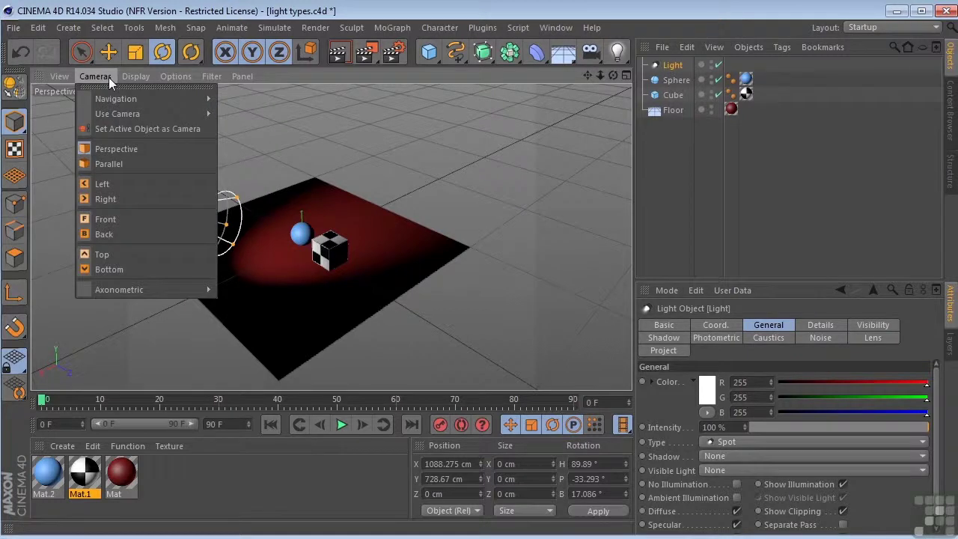
pyautogui.click(655, 66)
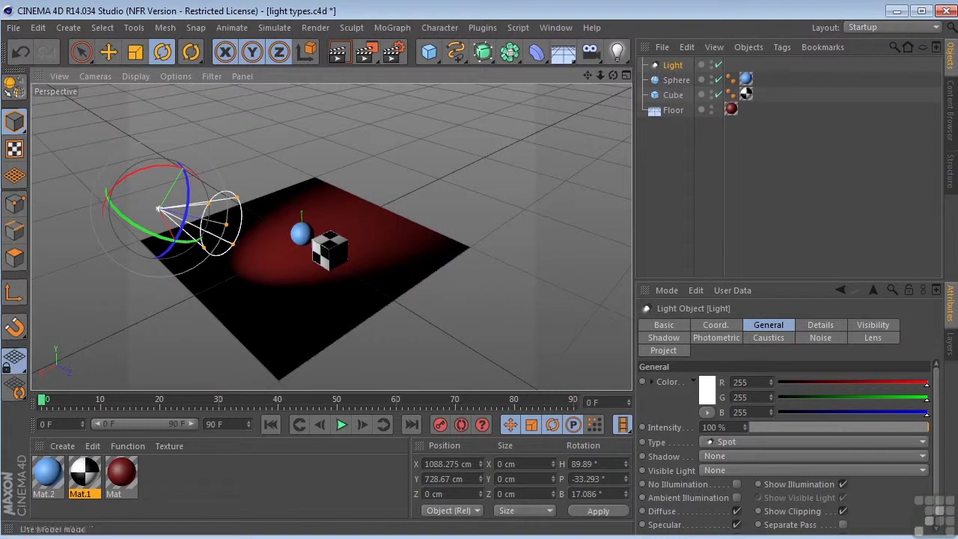
pyautogui.click(88, 76)
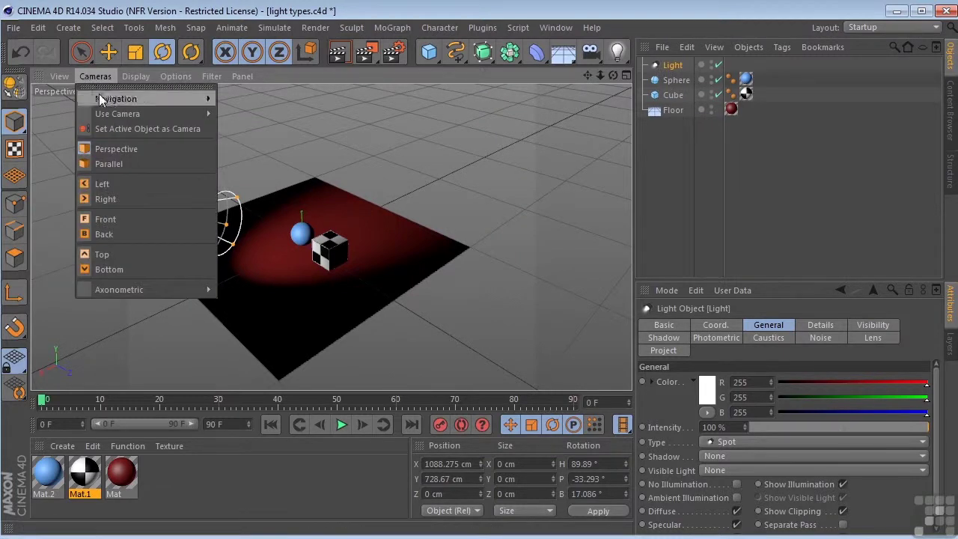
pyautogui.click(107, 133)
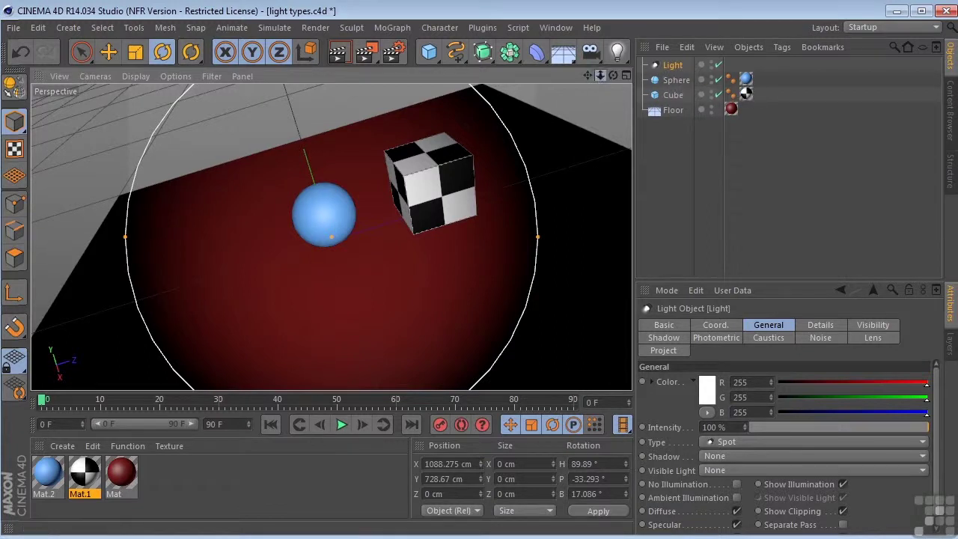
pyautogui.moveTo(600, 75); pyautogui.dragTo(654, 76)
pyautogui.moveTo(584, 78); pyautogui.dragTo(592, 131)
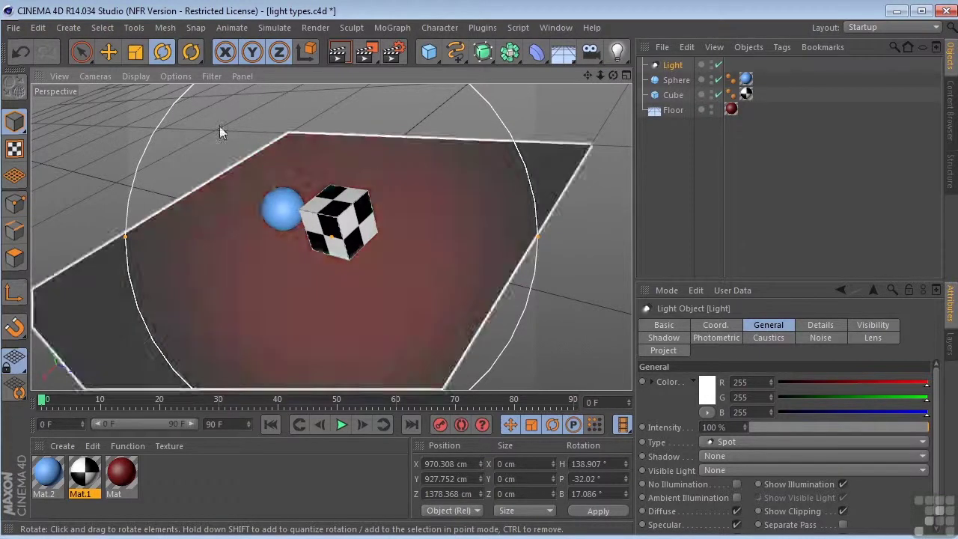
# Switch the viewport back to the Default Camera and orbit out over the whole lit floor
pyautogui.click(102, 78)
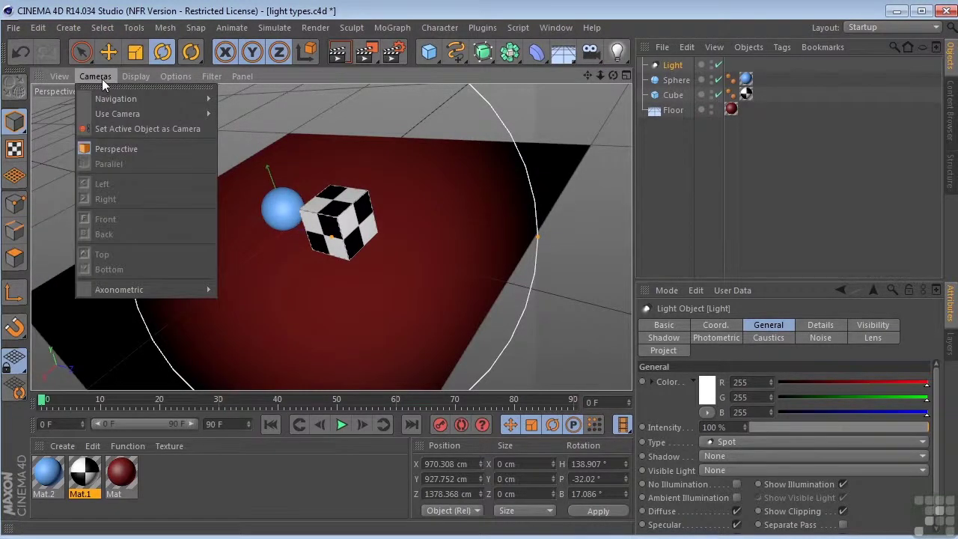
pyautogui.moveTo(110, 116)
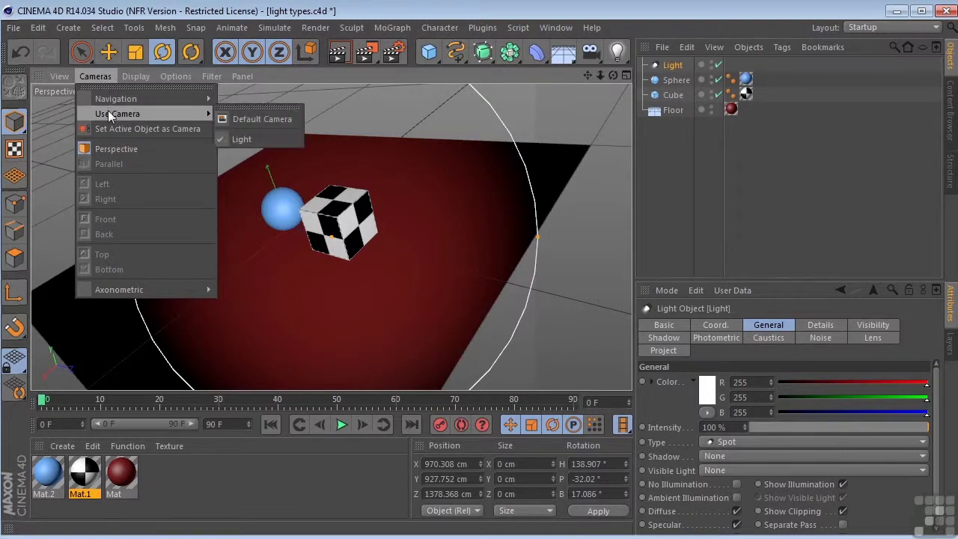
pyautogui.click(265, 118)
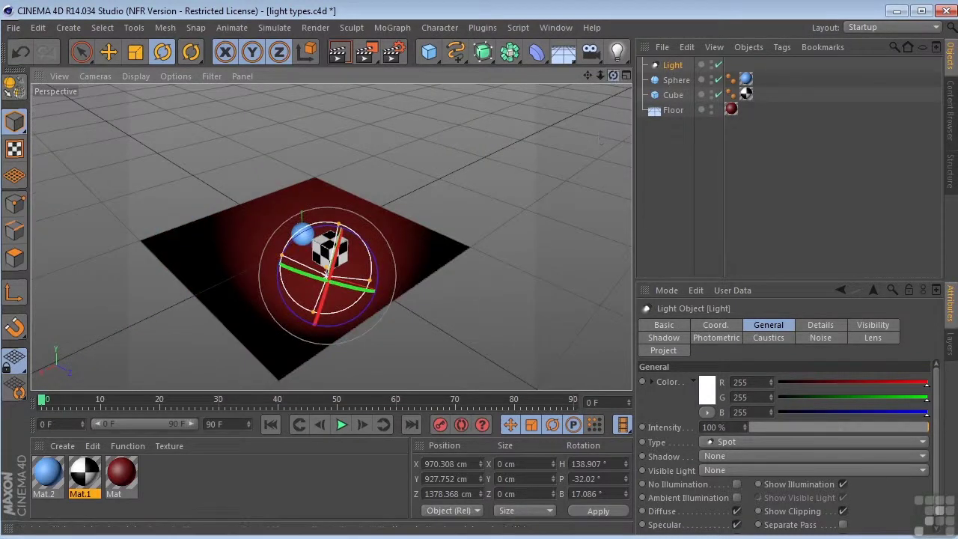
pyautogui.moveTo(610, 76)
pyautogui.mouseDown()
pyautogui.moveTo(583, 80)
pyautogui.moveTo(626, 86)
pyautogui.moveTo(596, 151)
pyautogui.mouseUp()
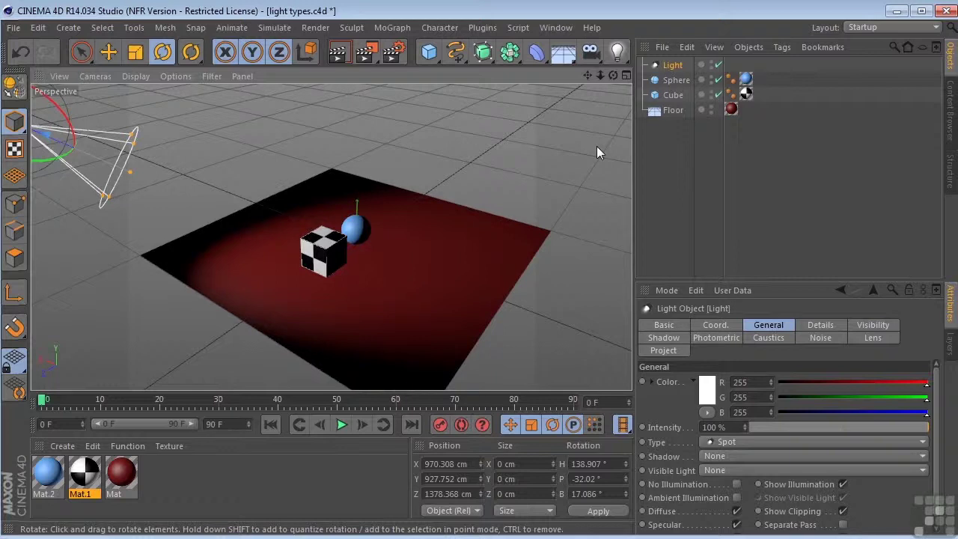
# Set the spotlight's shadow type to Area and render a test image showing soft shadows
pyautogui.click(742, 458)
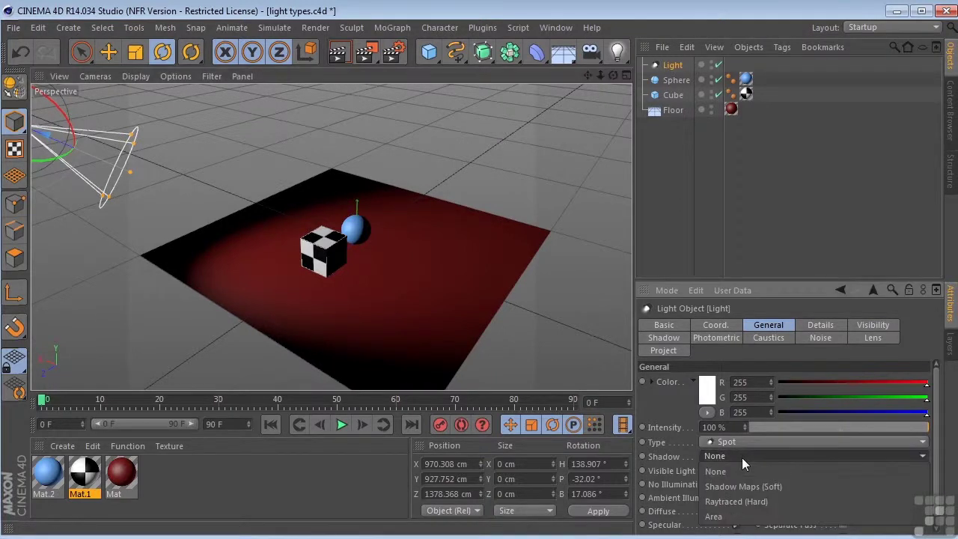
pyautogui.click(731, 517)
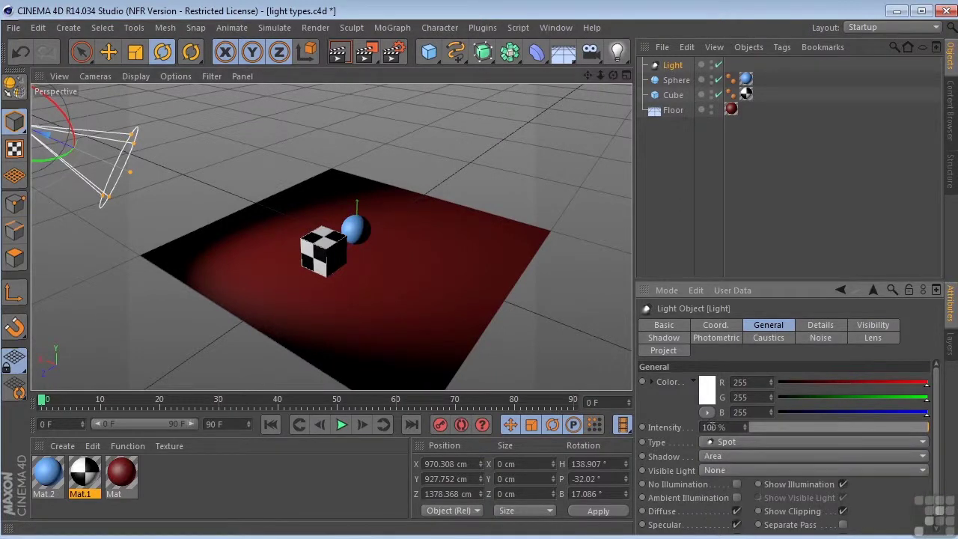
pyautogui.click(364, 54)
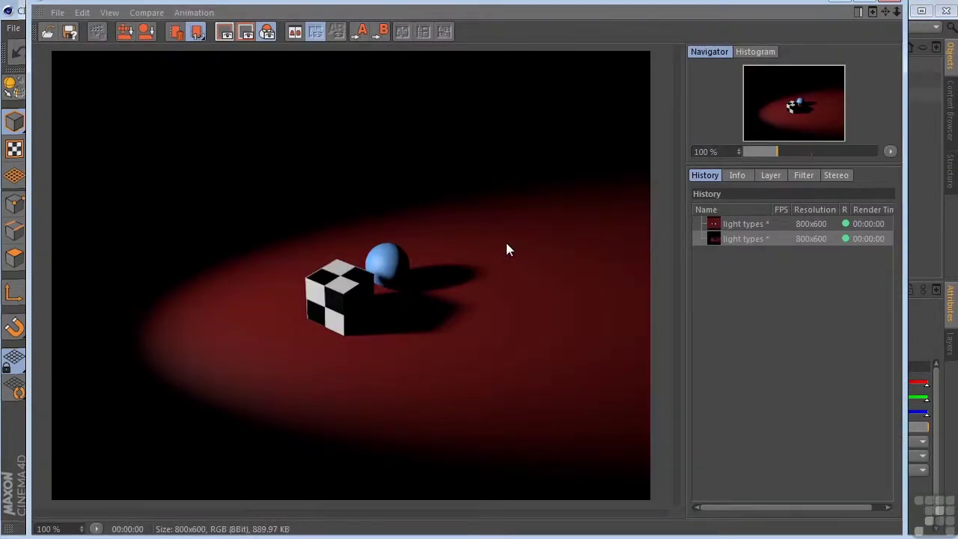
pyautogui.click(890, 2)
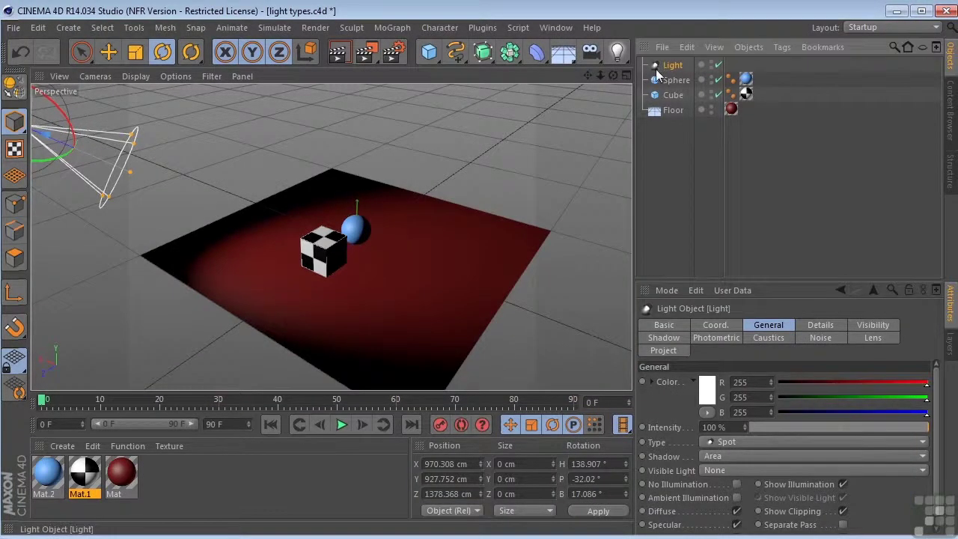
# Set the spotlight's Inner Angle to 0°, Outer Angle to 24.724° and Aspect Ratio to 3.5
pyautogui.click(820, 325)
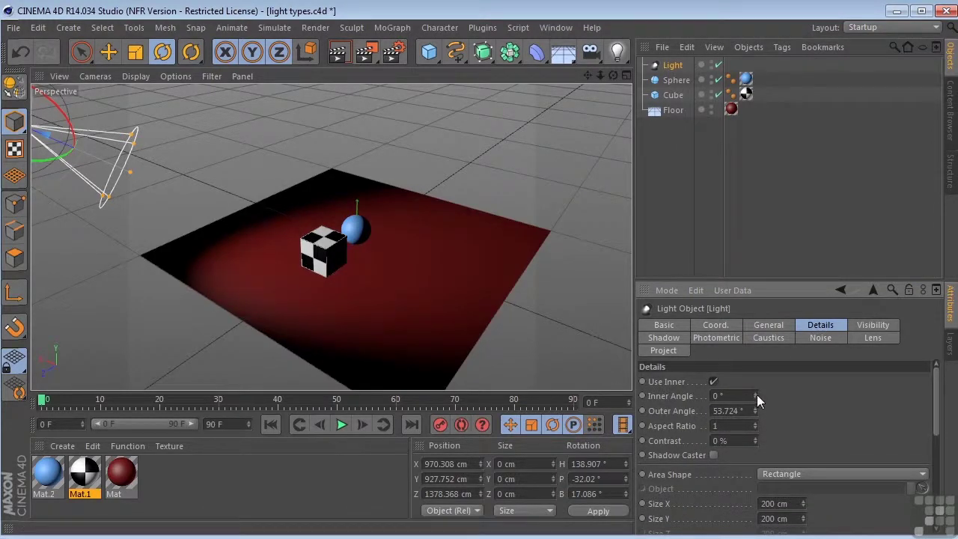
pyautogui.moveTo(755, 394)
pyautogui.mouseDown()
pyautogui.moveTo(756, 365)
pyautogui.moveTo(756, 411)
pyautogui.mouseUp()
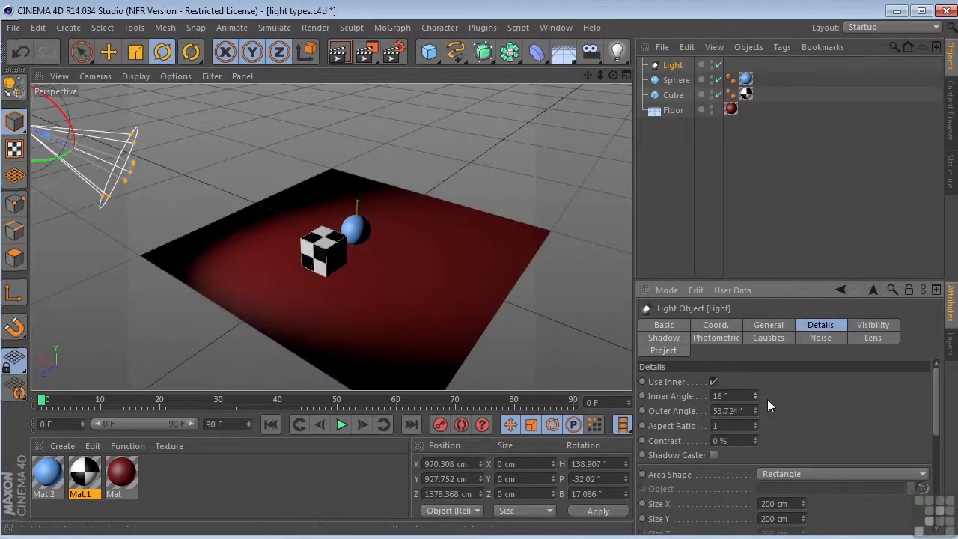
pyautogui.moveTo(755, 395)
pyautogui.mouseDown()
pyautogui.moveTo(755, 385)
pyautogui.moveTo(756, 405)
pyautogui.mouseUp()
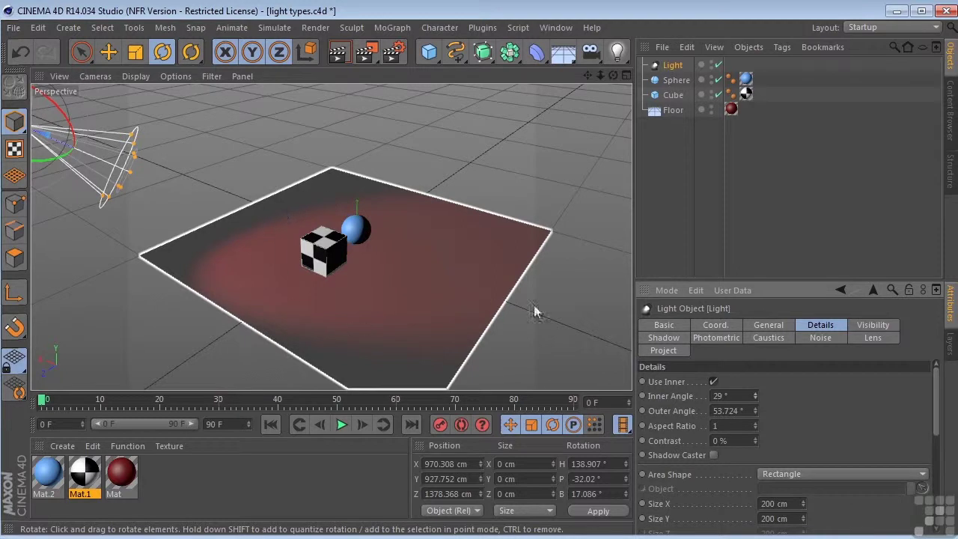
pyautogui.moveTo(755, 411)
pyautogui.mouseDown()
pyautogui.moveTo(760, 387)
pyautogui.moveTo(757, 425)
pyautogui.moveTo(755, 393)
pyautogui.mouseUp()
# Set the spotlight's outer angle to 32.156°, inner angle to 21.943° and aspect ratio to 3.49
pyautogui.moveTo(613, 76); pyautogui.dragTo(576, 81)
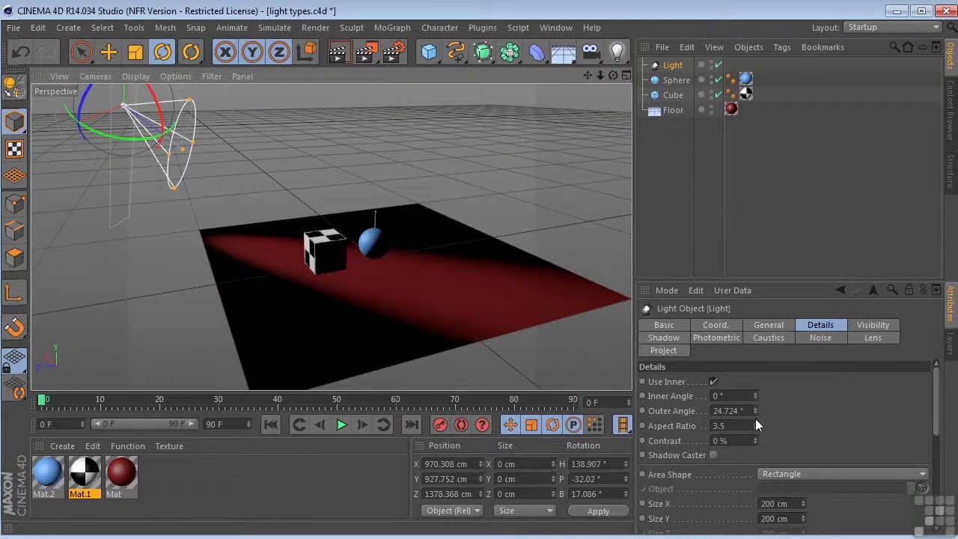
pyautogui.moveTo(755, 425)
pyautogui.mouseDown()
pyautogui.moveTo(755, 414)
pyautogui.moveTo(755, 425)
pyautogui.mouseUp()
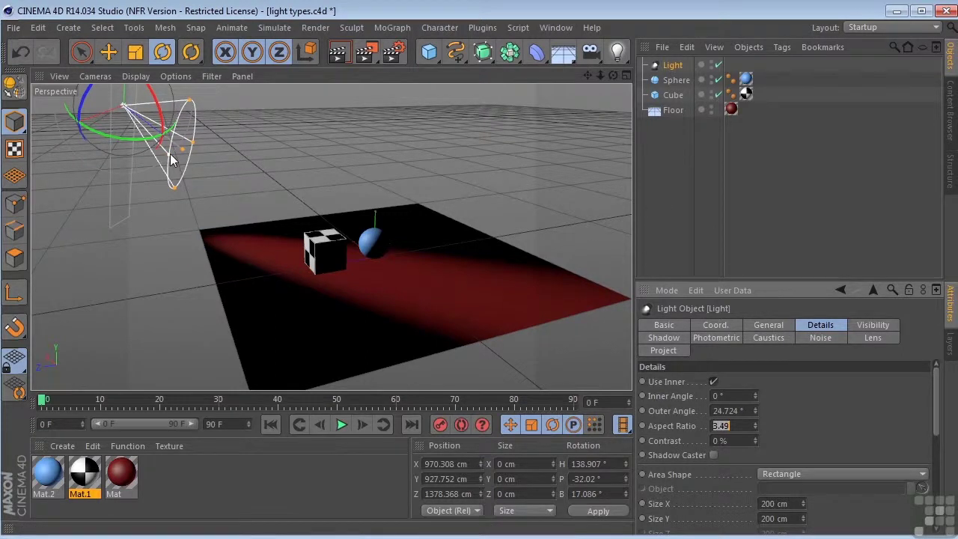
pyautogui.moveTo(171, 161); pyautogui.dragTo(227, 185)
pyautogui.hotkey('ctrl', 'z')
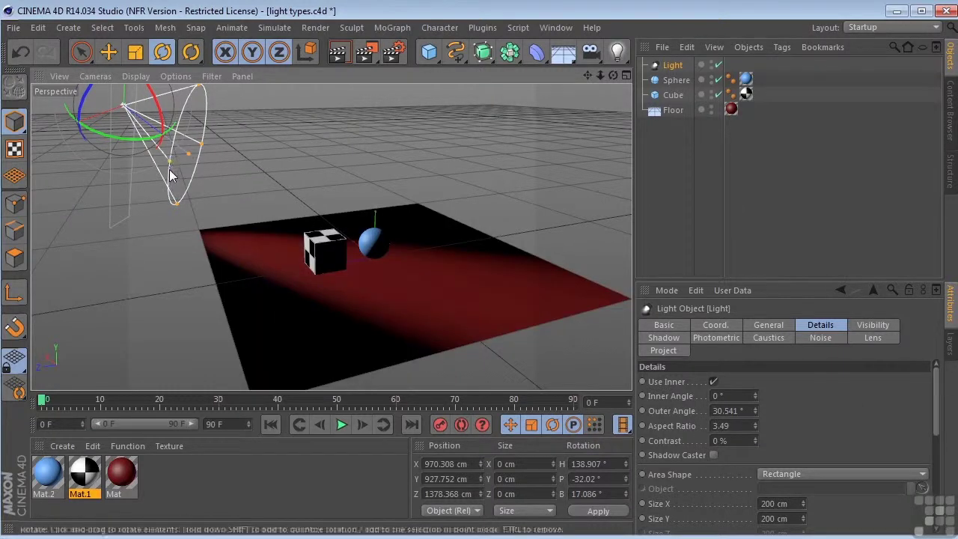
pyautogui.moveTo(166, 168)
pyautogui.mouseDown()
pyautogui.moveTo(225, 172)
pyautogui.moveTo(187, 161)
pyautogui.moveTo(156, 167)
pyautogui.moveTo(173, 174)
pyautogui.mouseUp()
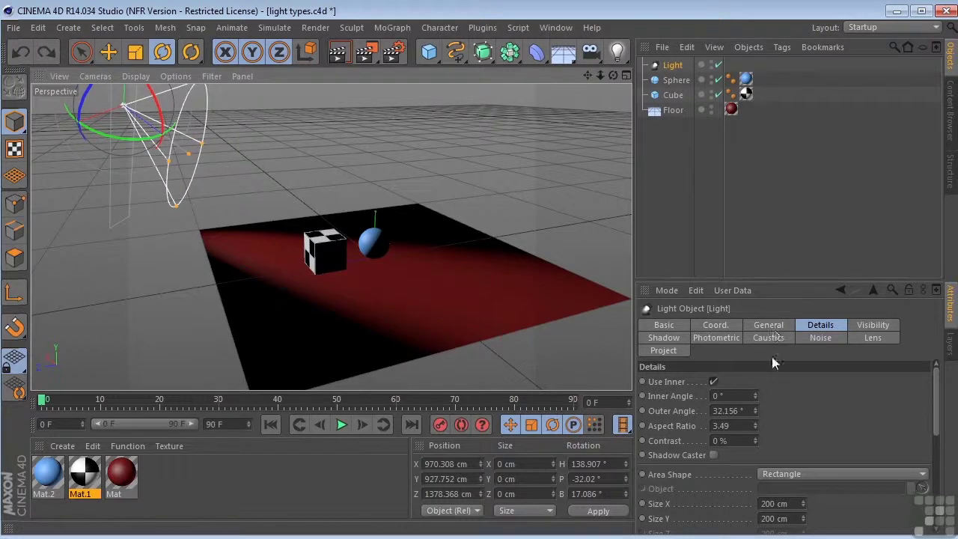
pyautogui.moveTo(755, 401); pyautogui.dragTo(754, 393)
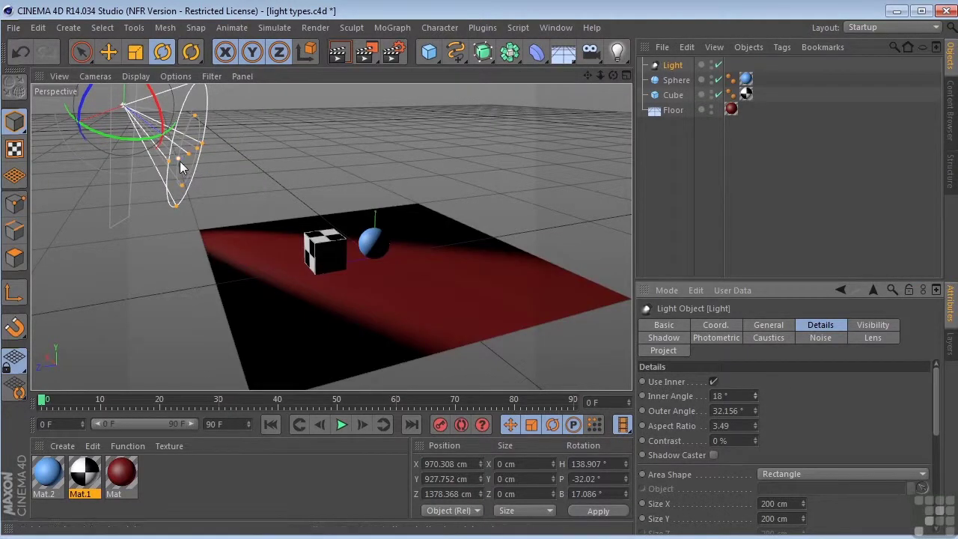
pyautogui.moveTo(180, 163); pyautogui.dragTo(271, 221)
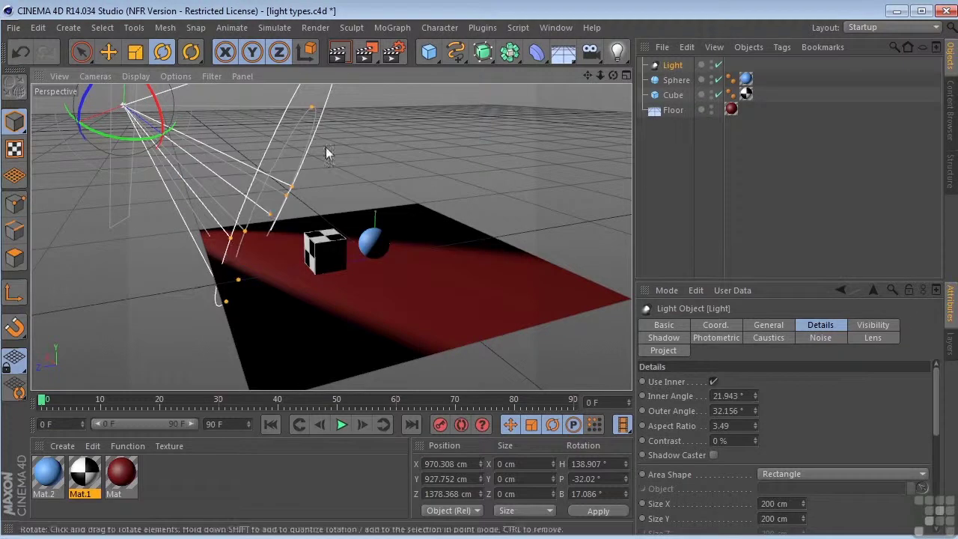
# Render a test image of the wide stretched beam and the objects' shadows
pyautogui.click(360, 55)
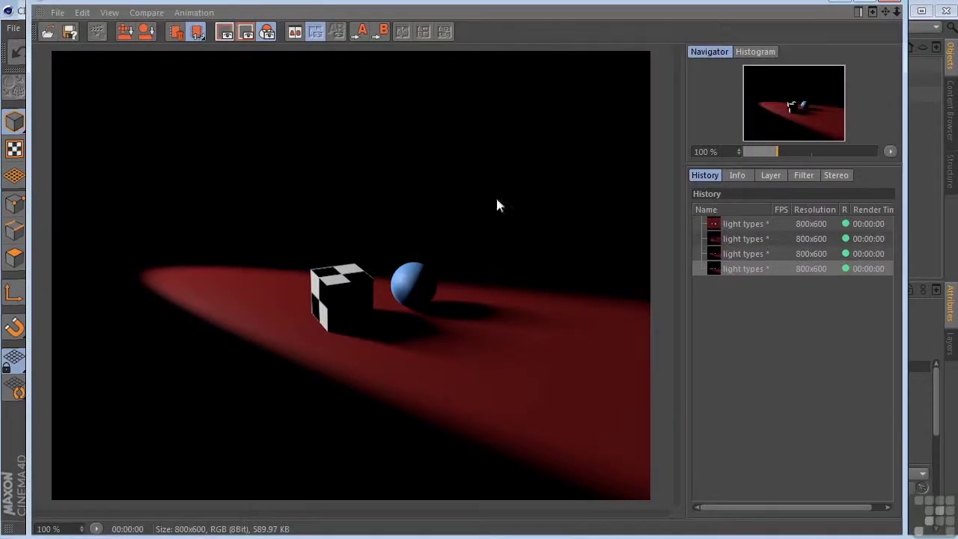
pyautogui.click(888, 2)
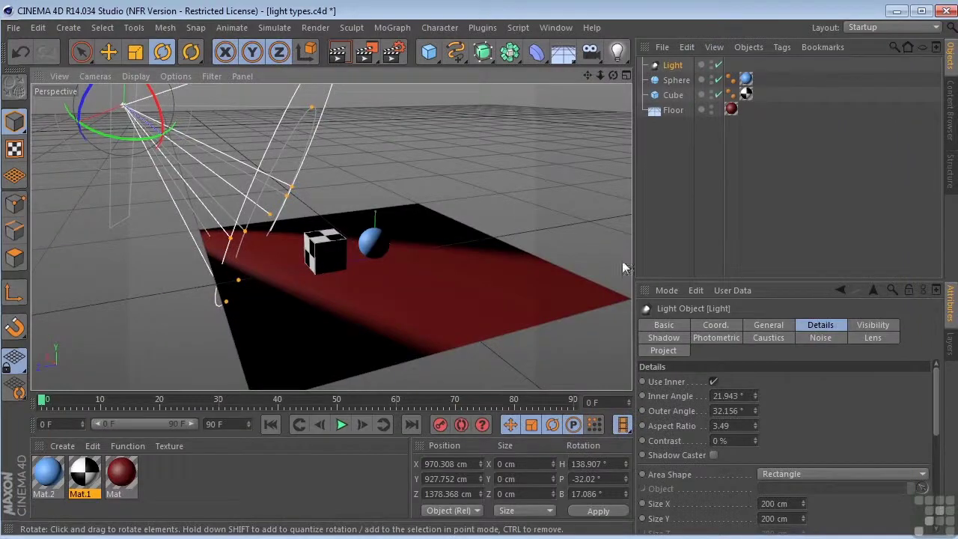
pyautogui.moveTo(934, 395); pyautogui.dragTo(936, 464)
# Leave the light's falloff at None and turn on Colored Edge Falloff
pyautogui.click(810, 414)
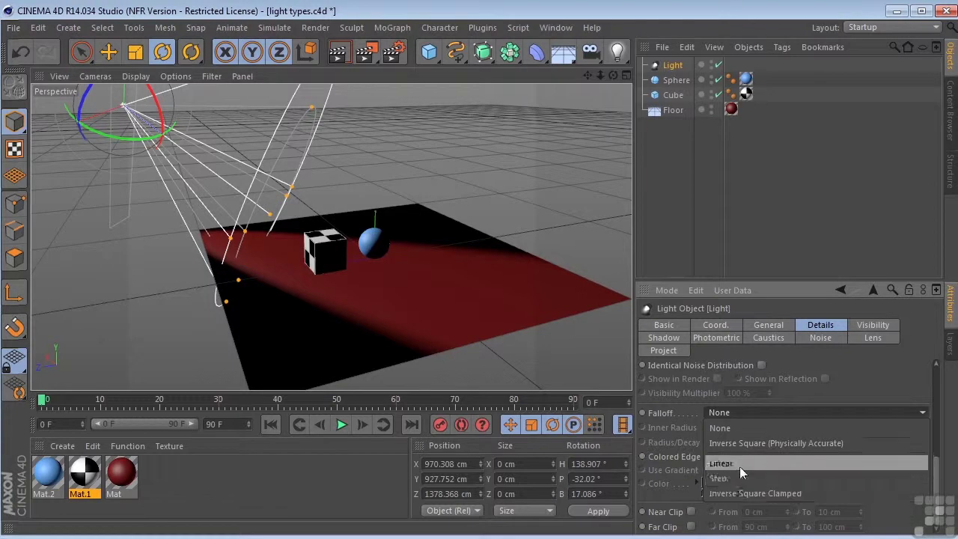
pyautogui.click(844, 384)
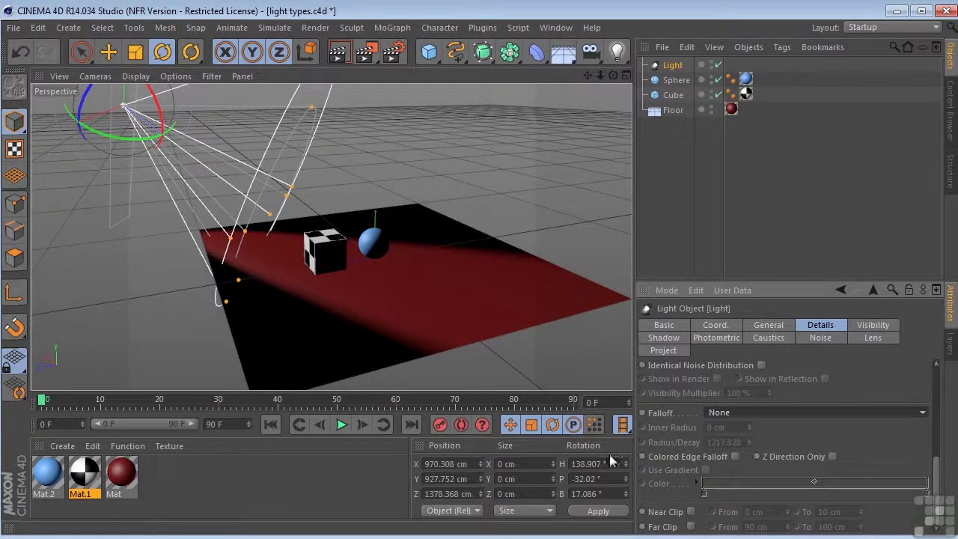
pyautogui.click(734, 455)
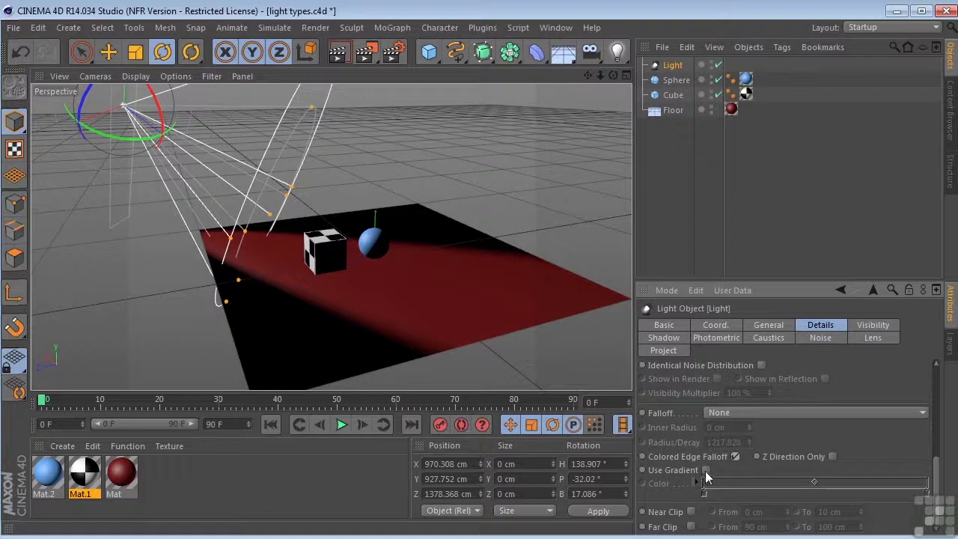
# Enable Use Gradient and set its knots to dark blue at the start and orange at the end
pyautogui.click(705, 471)
pyautogui.doubleClick(704, 493)
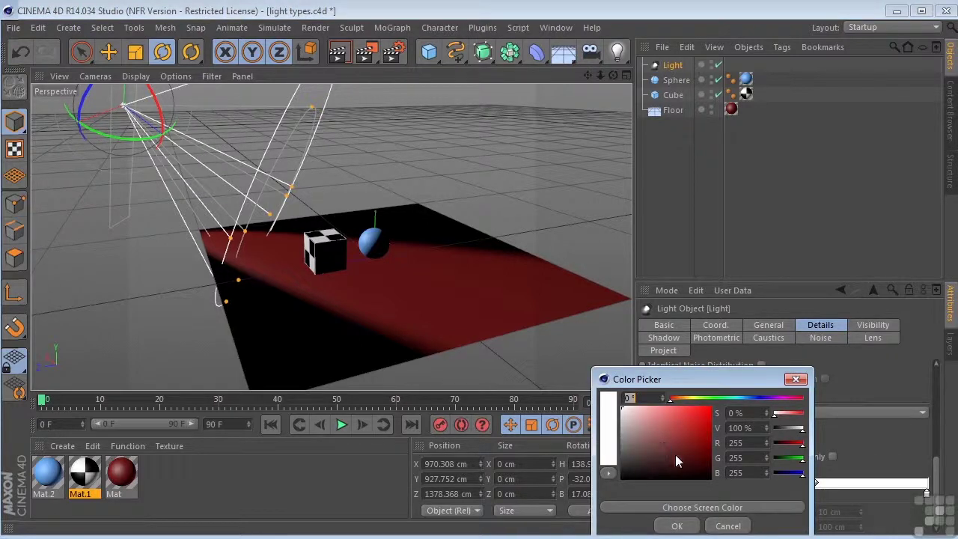
pyautogui.moveTo(746, 399); pyautogui.dragTo(761, 398)
pyautogui.click(701, 440)
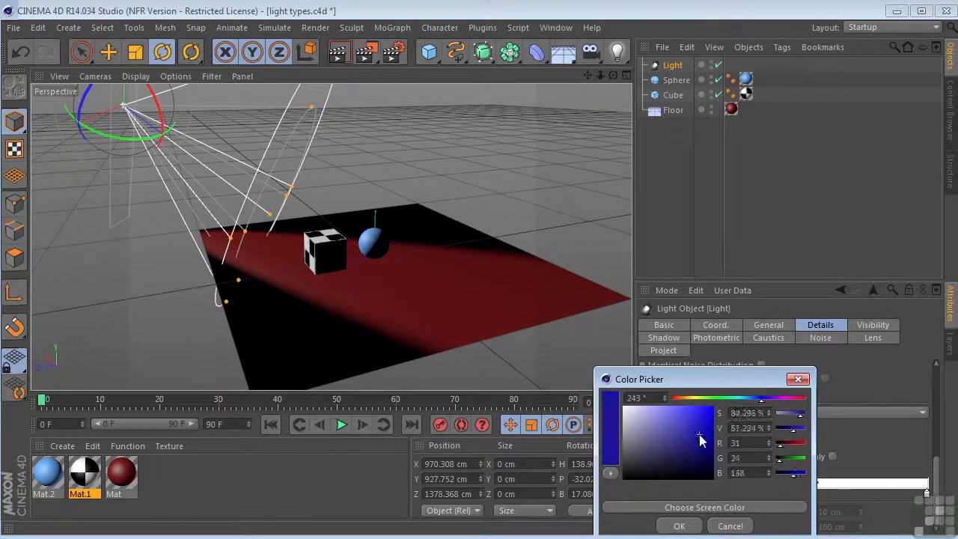
pyautogui.click(679, 525)
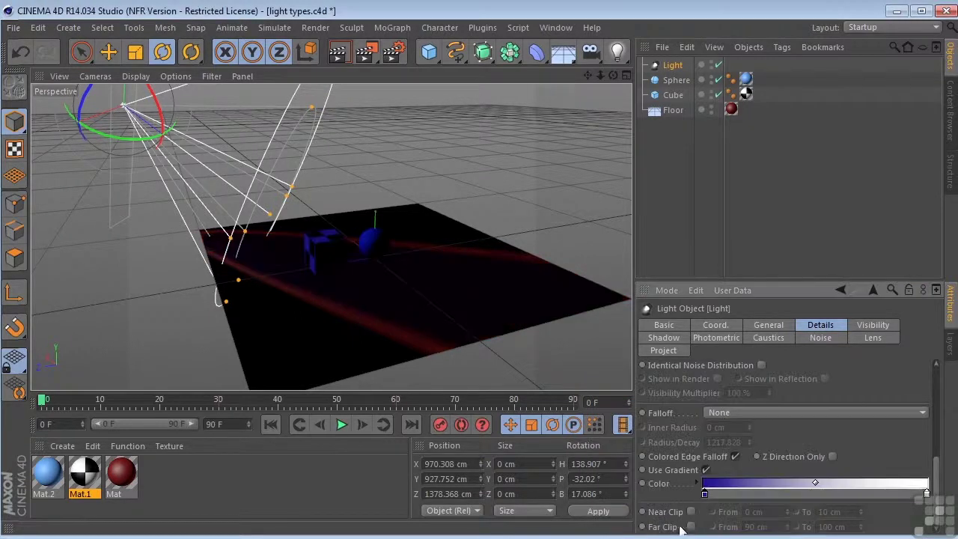
pyautogui.doubleClick(926, 493)
pyautogui.moveTo(449, 96); pyautogui.dragTo(441, 152)
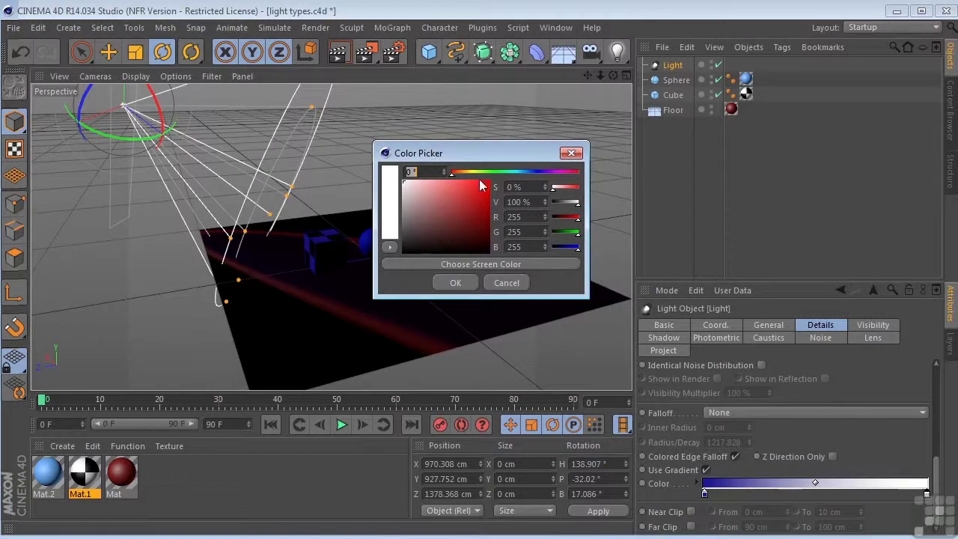
pyautogui.click(463, 173)
pyautogui.click(481, 196)
pyautogui.click(455, 282)
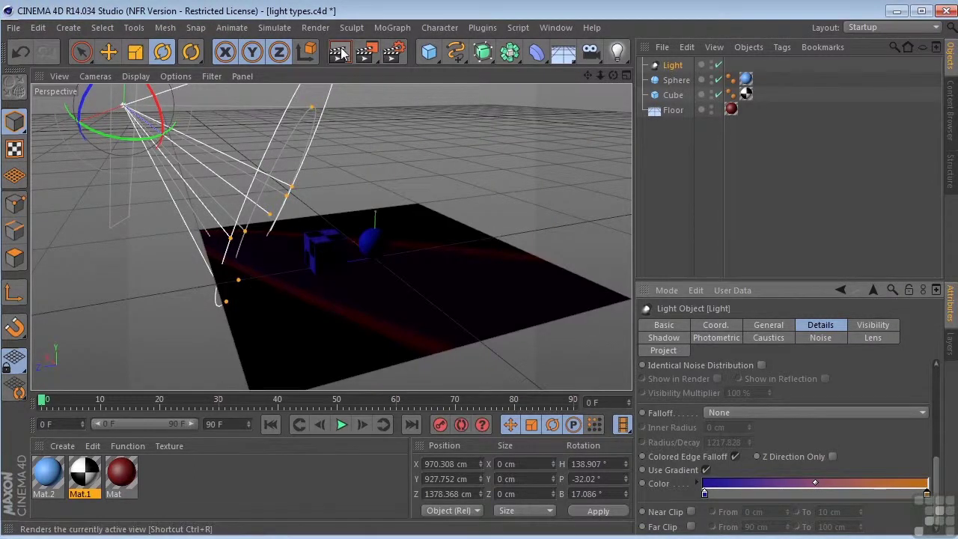
# Render the blue-to-orange gradient light, then turn Use Gradient back off
pyautogui.click(366, 53)
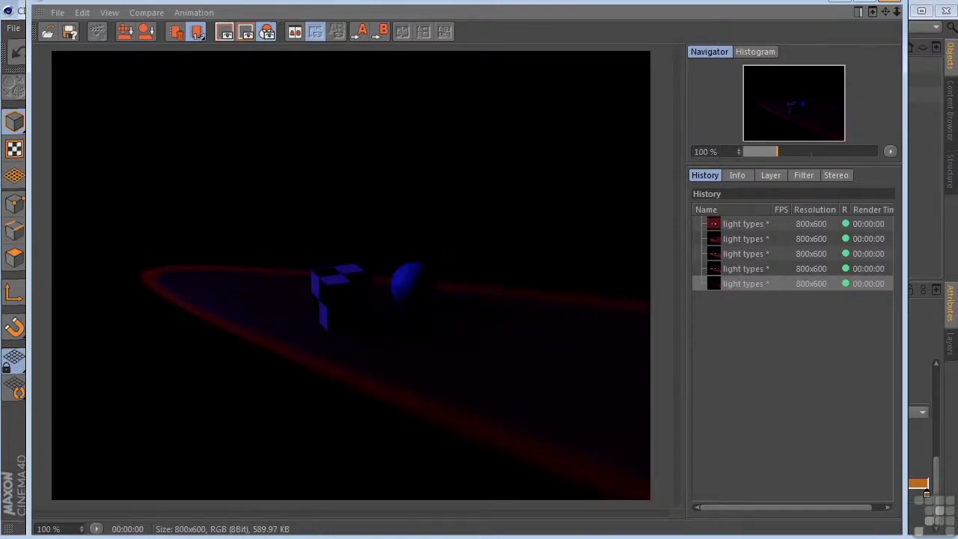
pyautogui.hotkey('alt', 'F4')
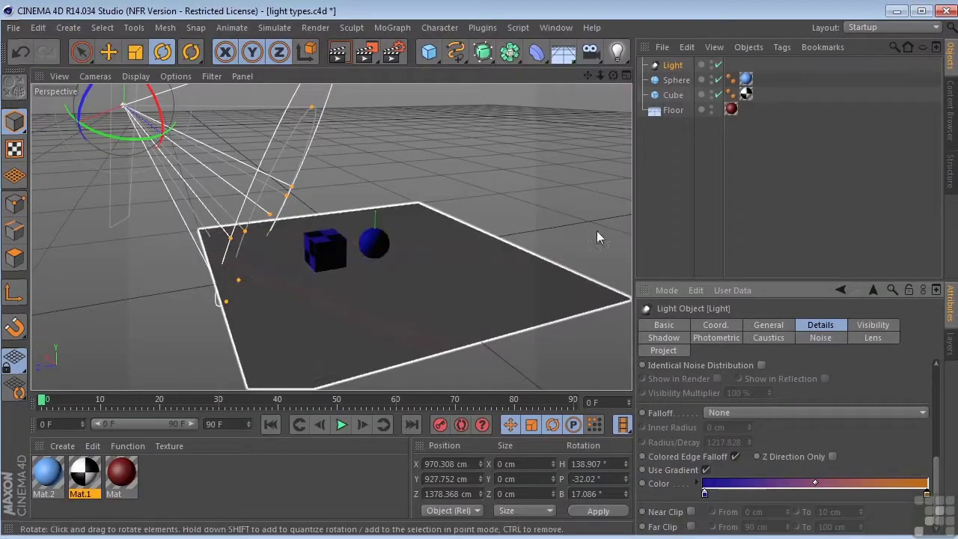
pyautogui.click(704, 470)
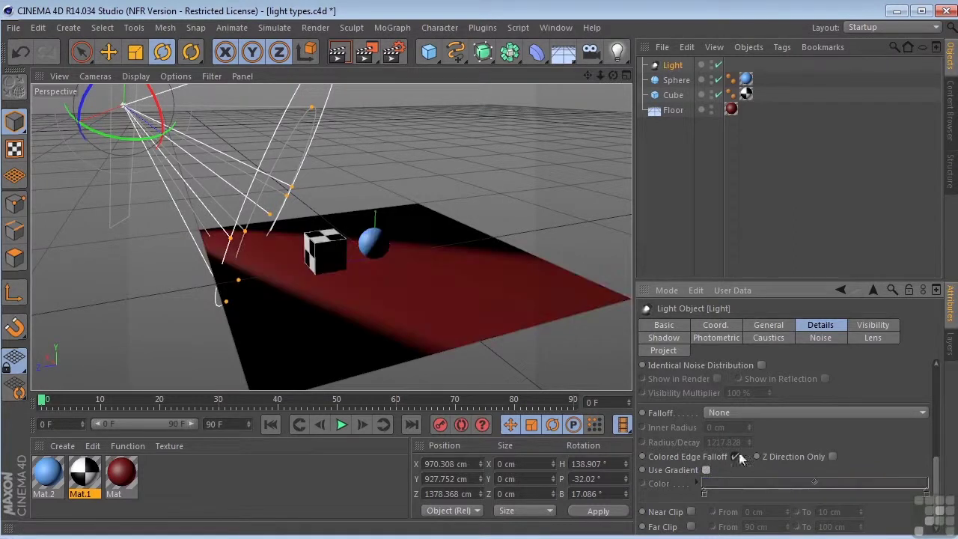
# Delete the existing light and add a Target Light in its place, reframing the view
pyautogui.click(666, 66)
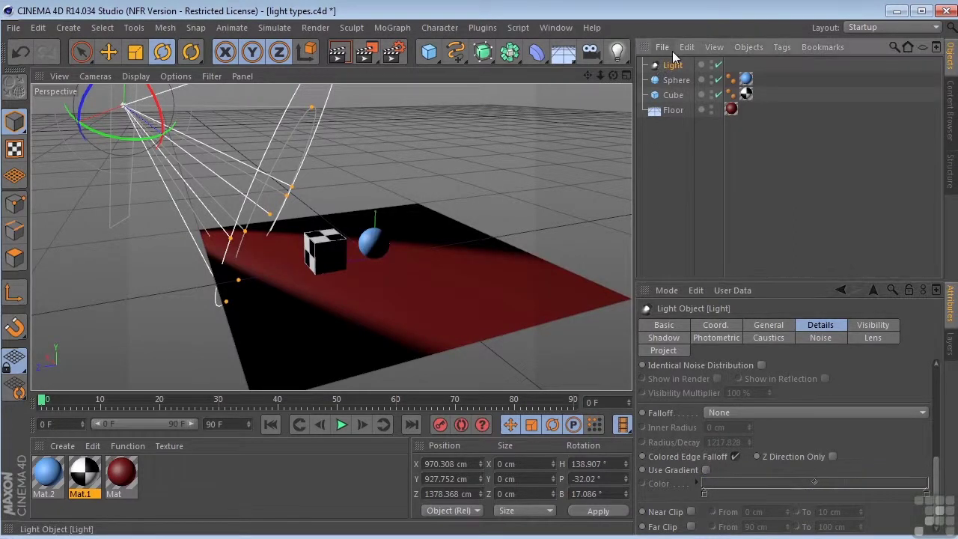
pyautogui.press('Delete')
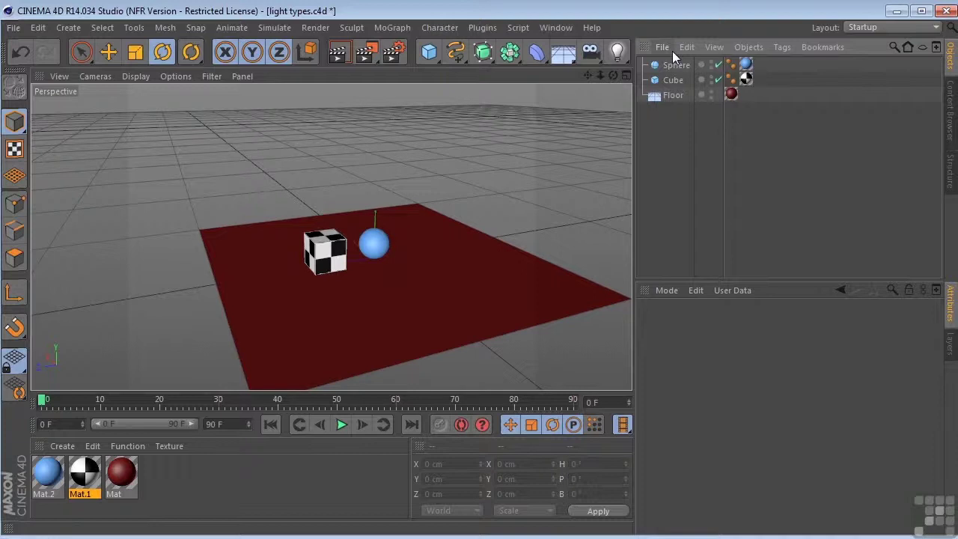
pyautogui.click(617, 50)
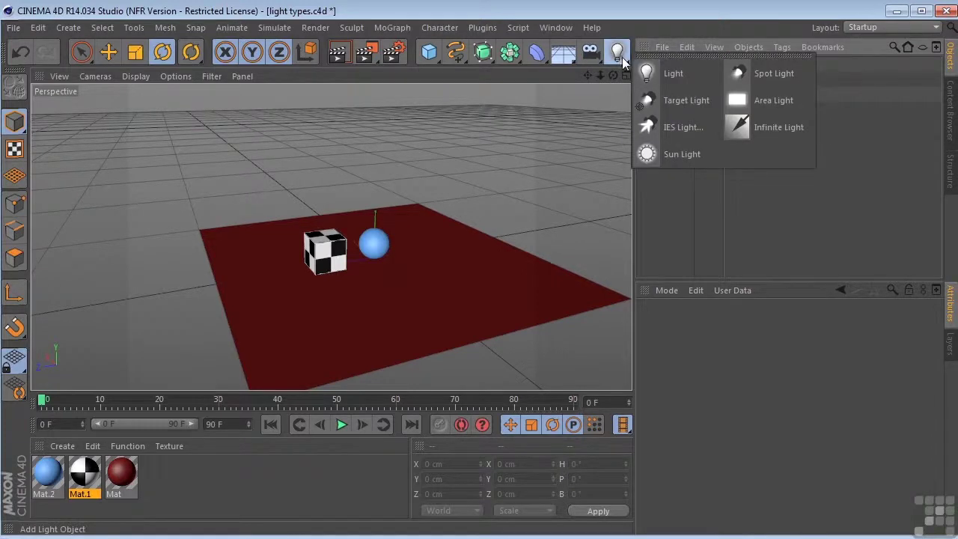
pyautogui.click(652, 103)
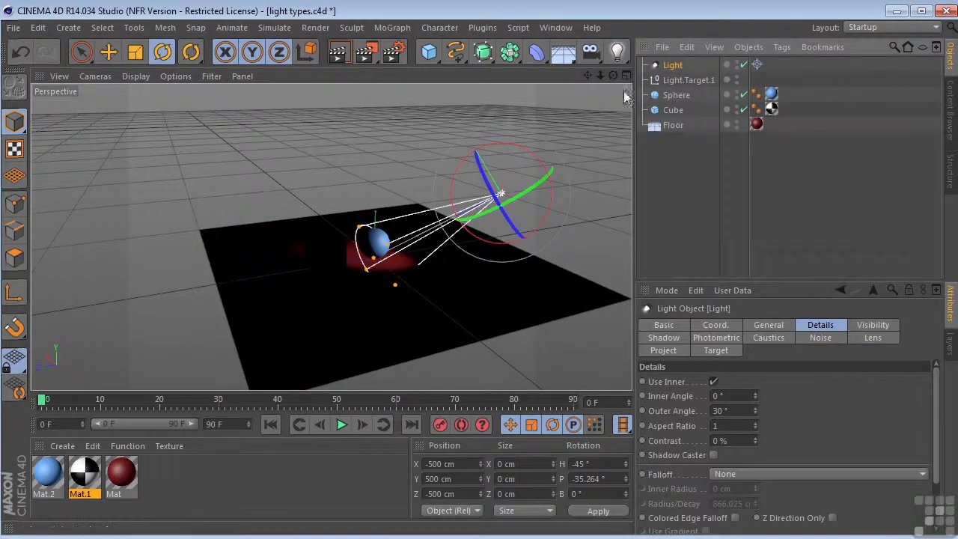
pyautogui.moveTo(589, 72); pyautogui.dragTo(551, 94)
pyautogui.click(109, 51)
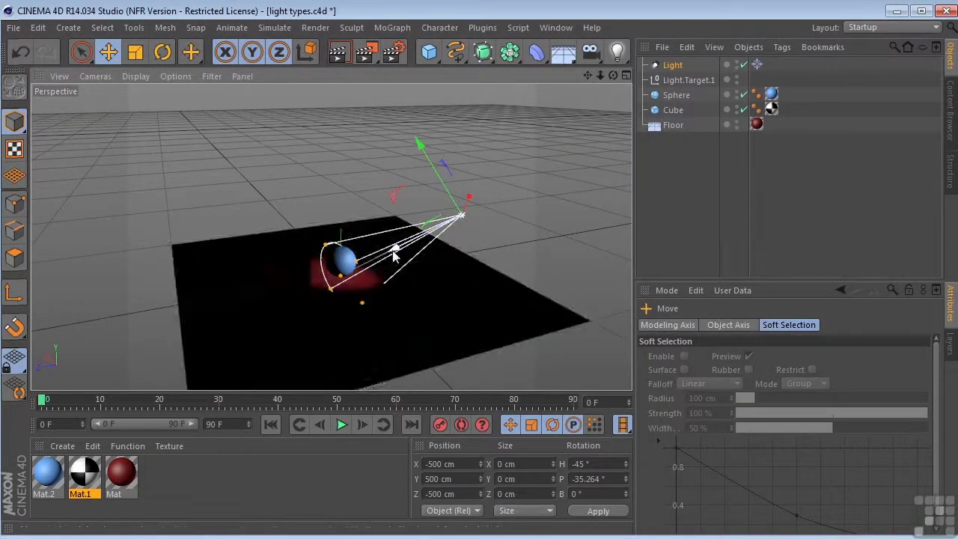
# Raise the spotlight and drag Light.Target.1 so the red pool surrounds the cube, then select both
pyautogui.moveTo(395, 256); pyautogui.dragTo(591, 171)
pyautogui.click(683, 80)
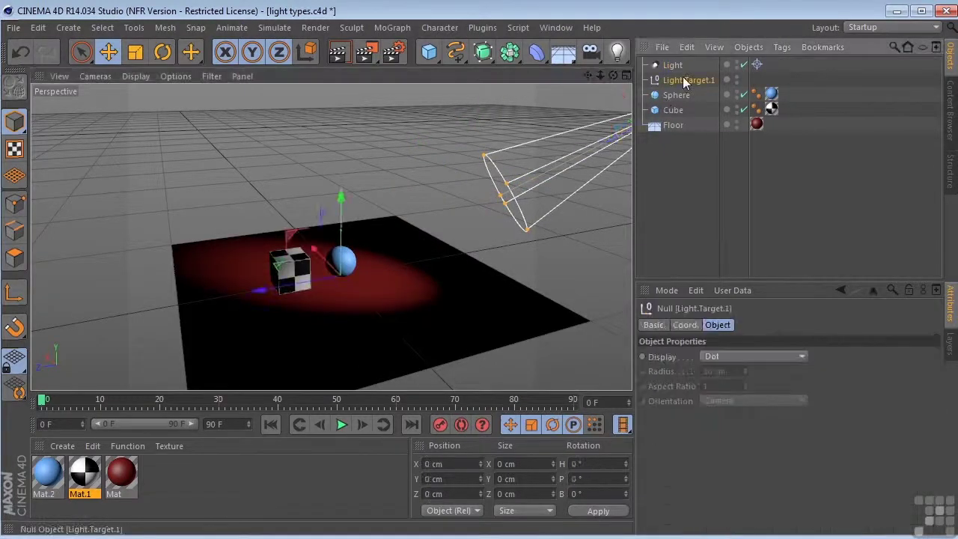
pyautogui.moveTo(268, 293); pyautogui.dragTo(267, 314)
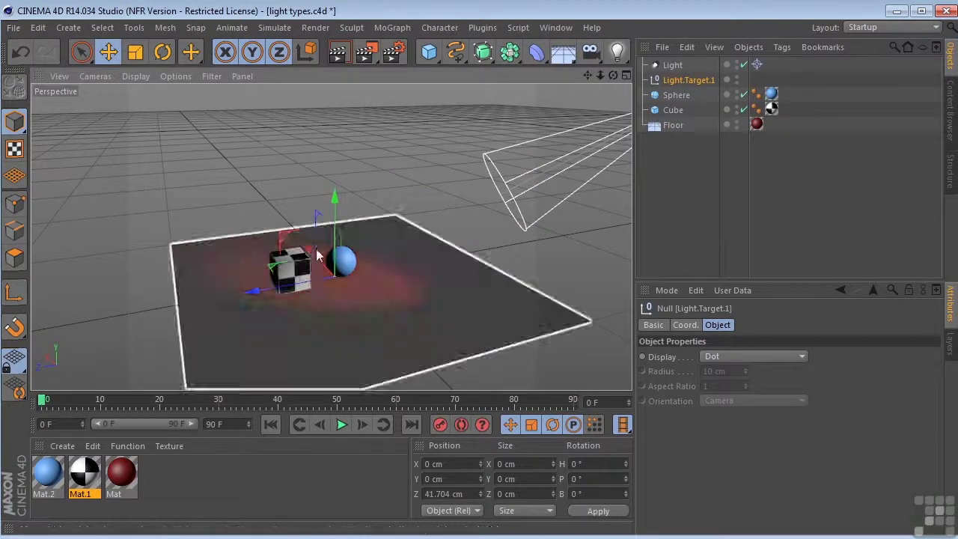
pyautogui.moveTo(296, 243); pyautogui.dragTo(353, 228)
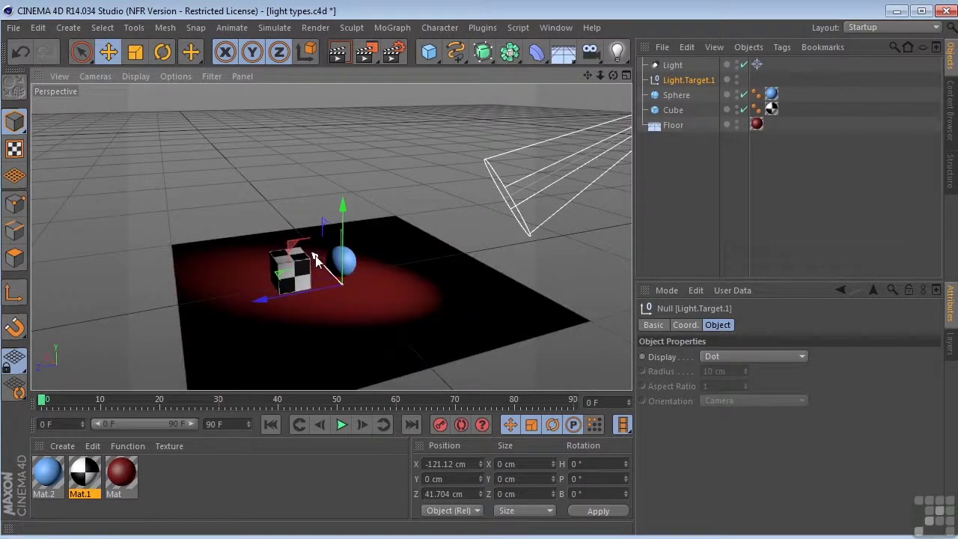
pyautogui.moveTo(316, 259); pyautogui.dragTo(335, 246)
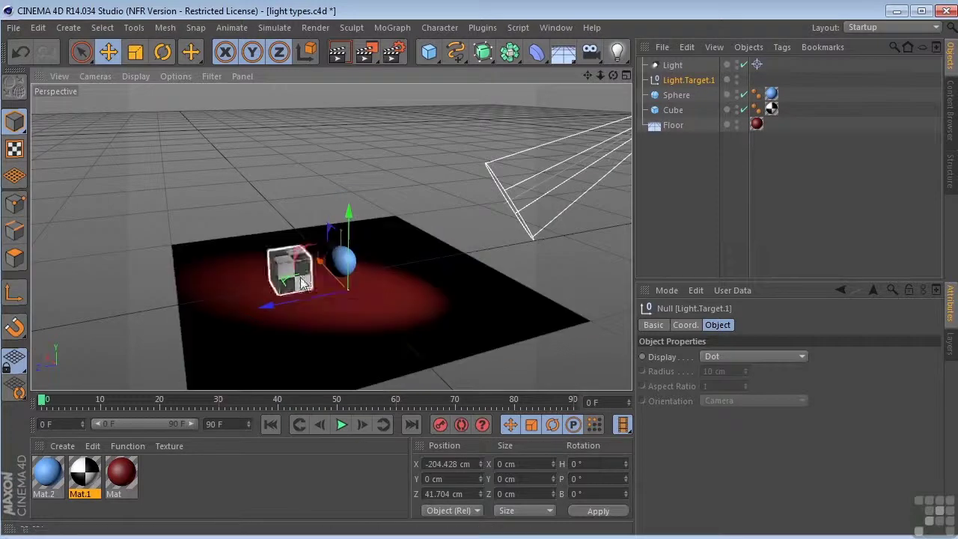
pyautogui.moveTo(268, 312); pyautogui.dragTo(242, 301)
pyautogui.moveTo(302, 269); pyautogui.dragTo(322, 235)
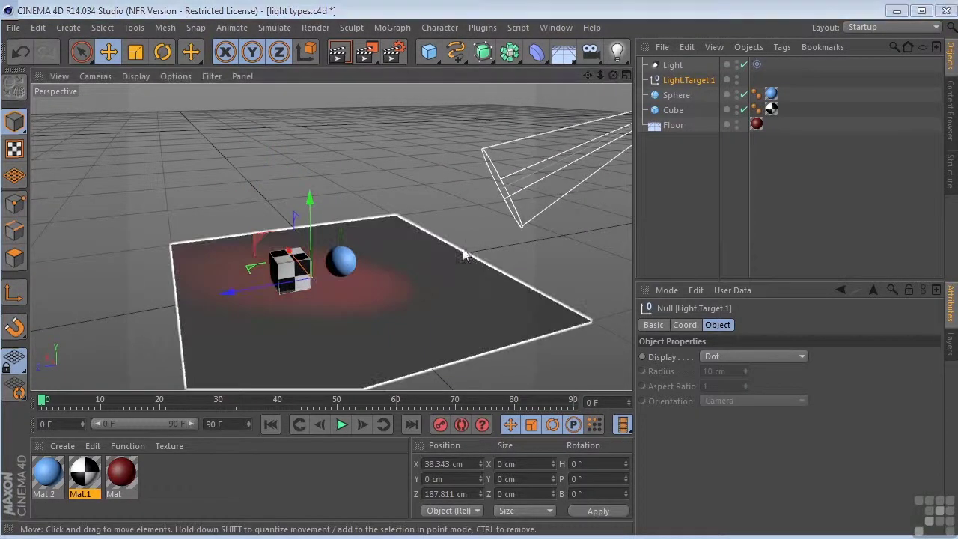
pyautogui.click(672, 65)
pyautogui.keyDown('shift'); pyautogui.click(657, 81); pyautogui.keyUp('shift')
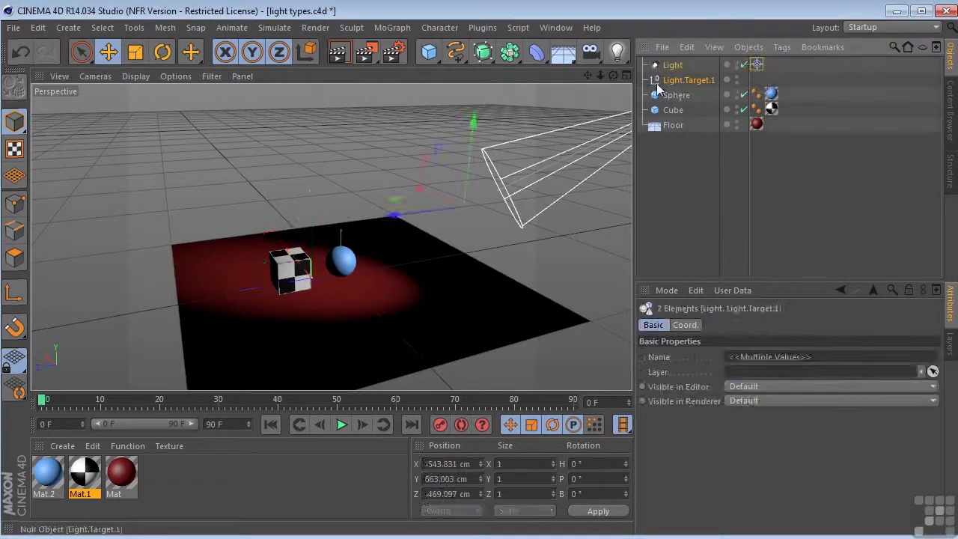
# Delete the spotlight and its target, add an Area Light and move it up and along Z
pyautogui.press('Delete')
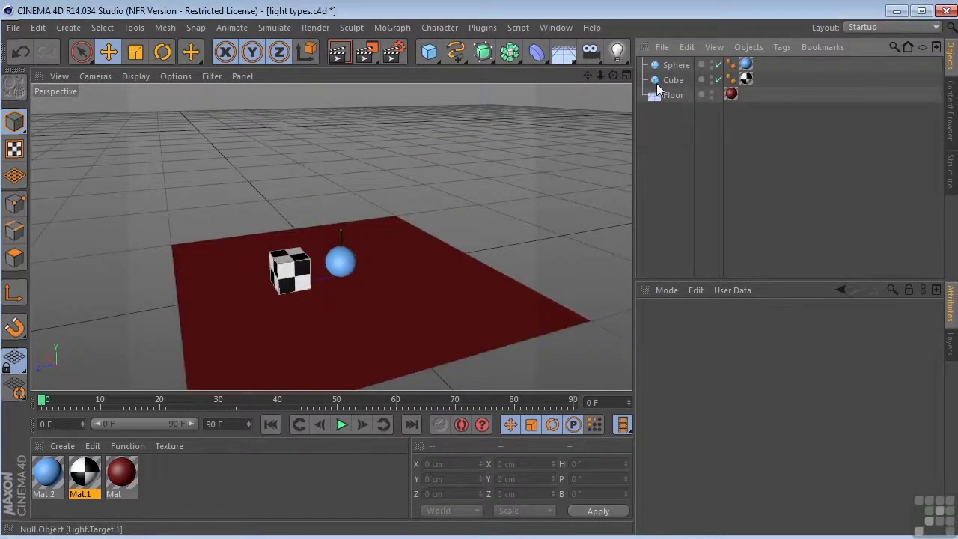
pyautogui.click(615, 56)
pyautogui.click(773, 99)
pyautogui.moveTo(343, 202); pyautogui.dragTo(364, 94)
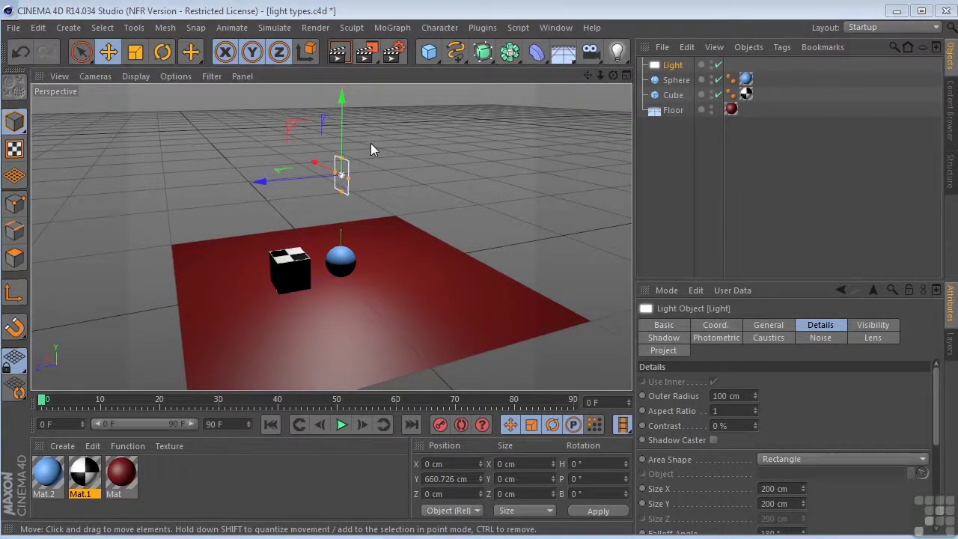
pyautogui.moveTo(251, 184); pyautogui.dragTo(346, 181)
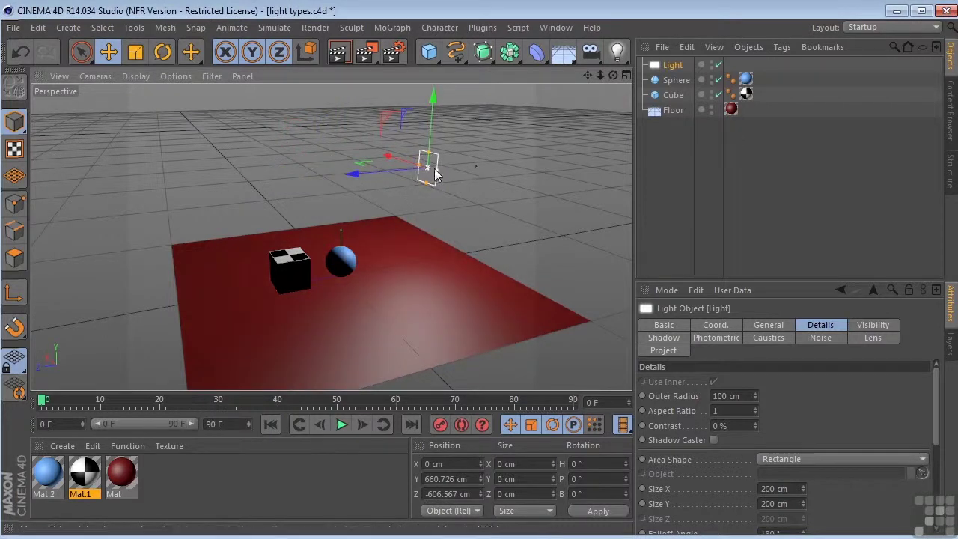
# Resize the area light to 883.348 × 477.973 cm, raise it to Y 1482.384 and tilt it to P -35.813°
pyautogui.moveTo(436, 175); pyautogui.dragTo(474, 183)
pyautogui.moveTo(433, 154); pyautogui.dragTo(438, 130)
pyautogui.scroll(-3, 462, 232)
pyautogui.moveTo(587, 76); pyautogui.dragTo(598, 89)
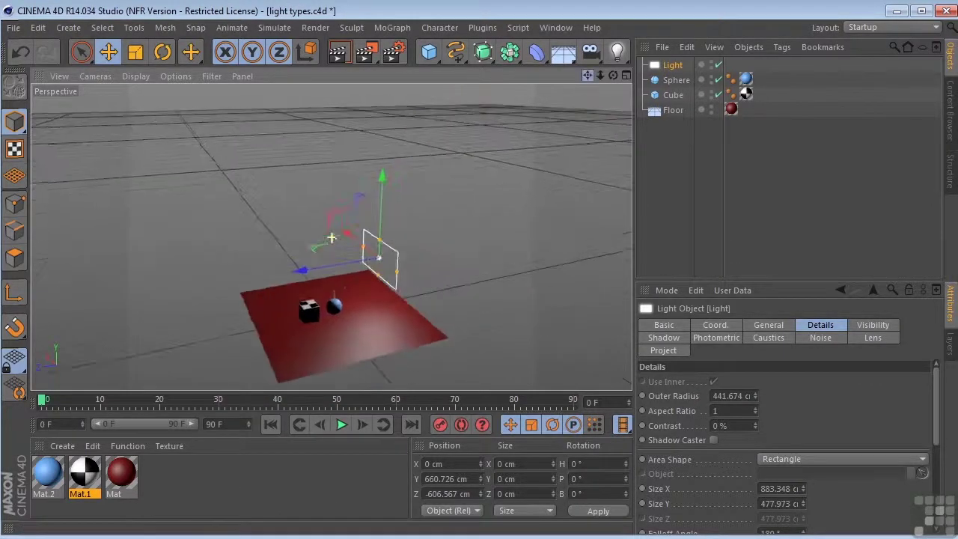
pyautogui.moveTo(332, 238); pyautogui.dragTo(513, 113)
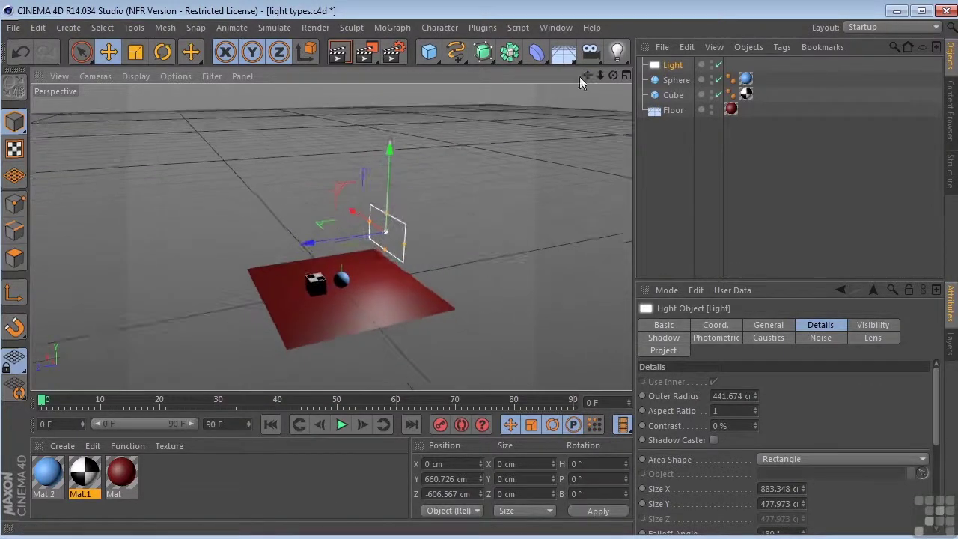
pyautogui.moveTo(390, 153); pyautogui.dragTo(382, 175)
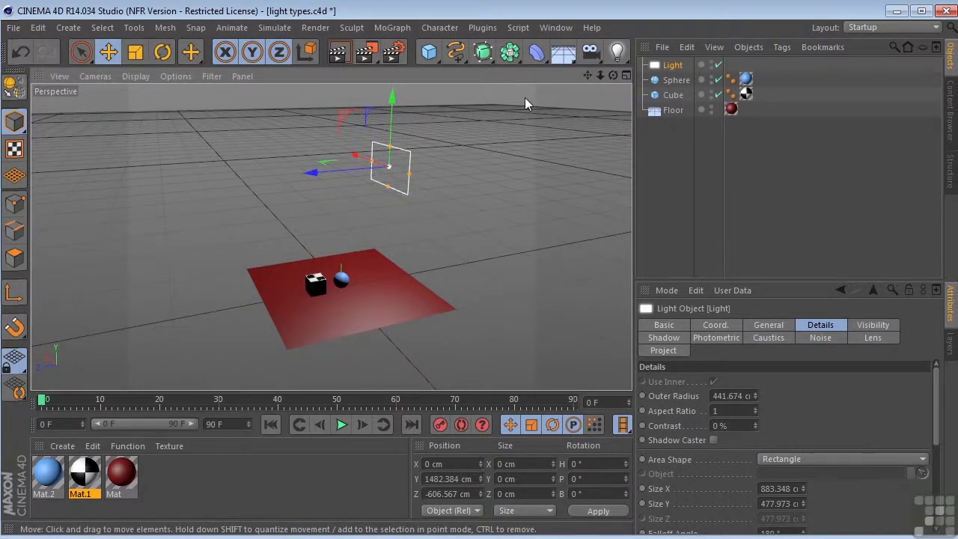
pyautogui.click(163, 53)
pyautogui.moveTo(356, 142); pyautogui.dragTo(333, 171)
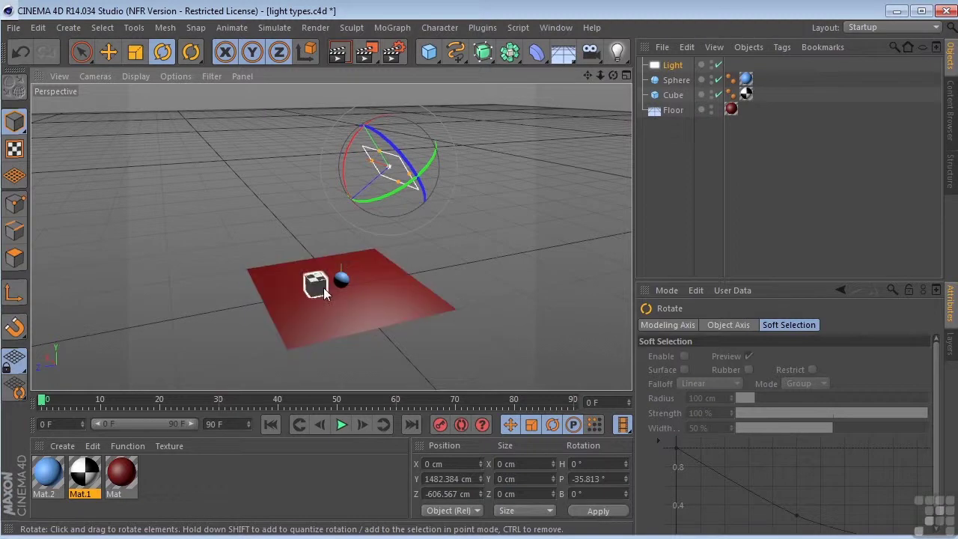
# Reposition the area light by looking through it, then return the viewport to the Default Camera
pyautogui.click(104, 79)
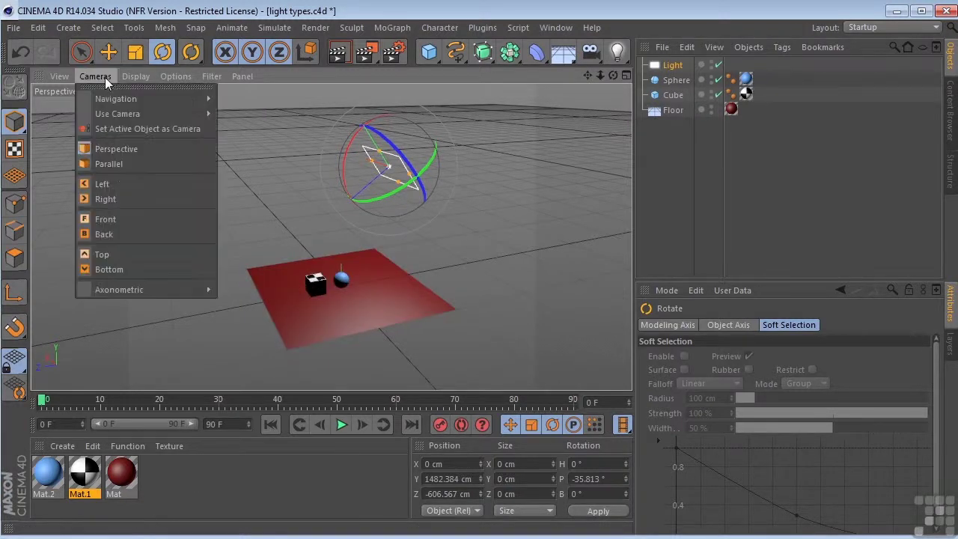
pyautogui.click(134, 130)
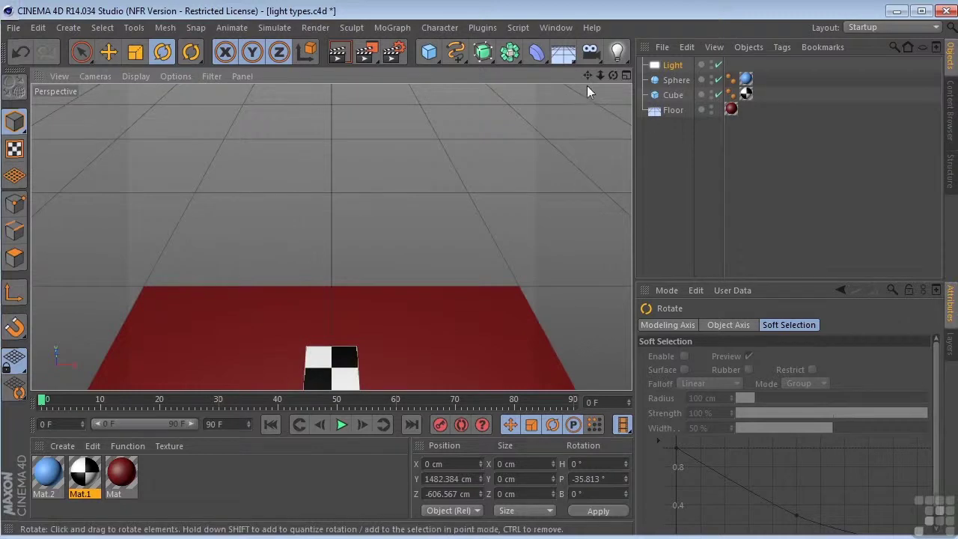
pyautogui.moveTo(586, 80); pyautogui.dragTo(588, 113)
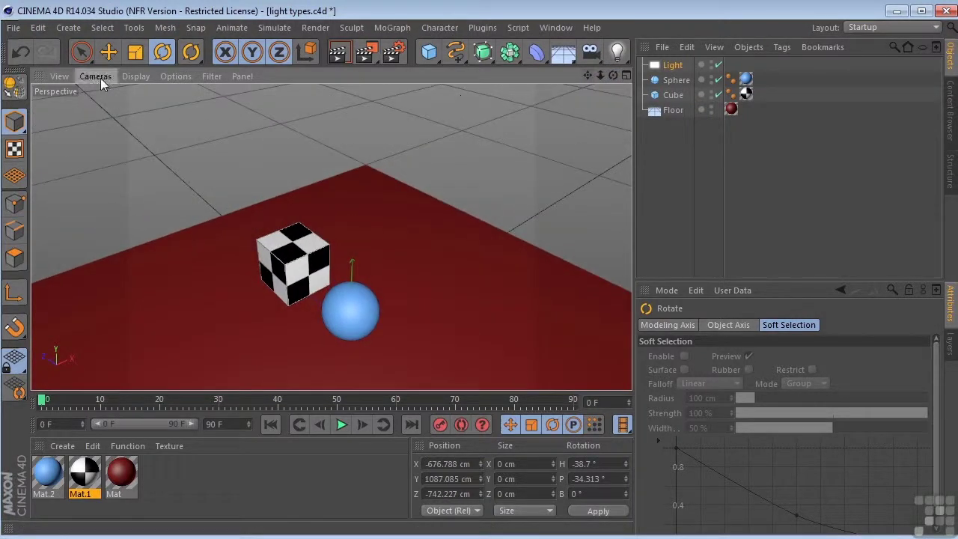
pyautogui.click(101, 80)
pyautogui.moveTo(110, 114)
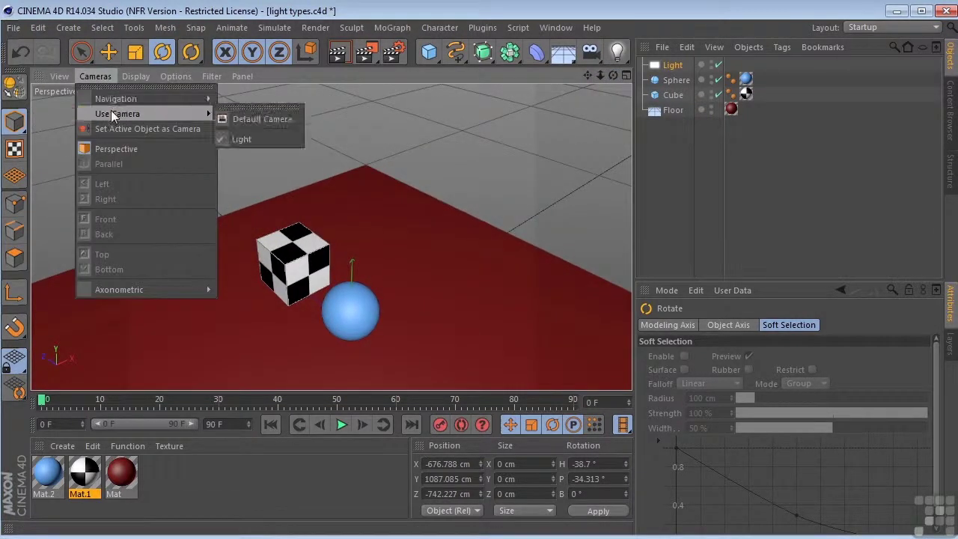
pyautogui.click(260, 119)
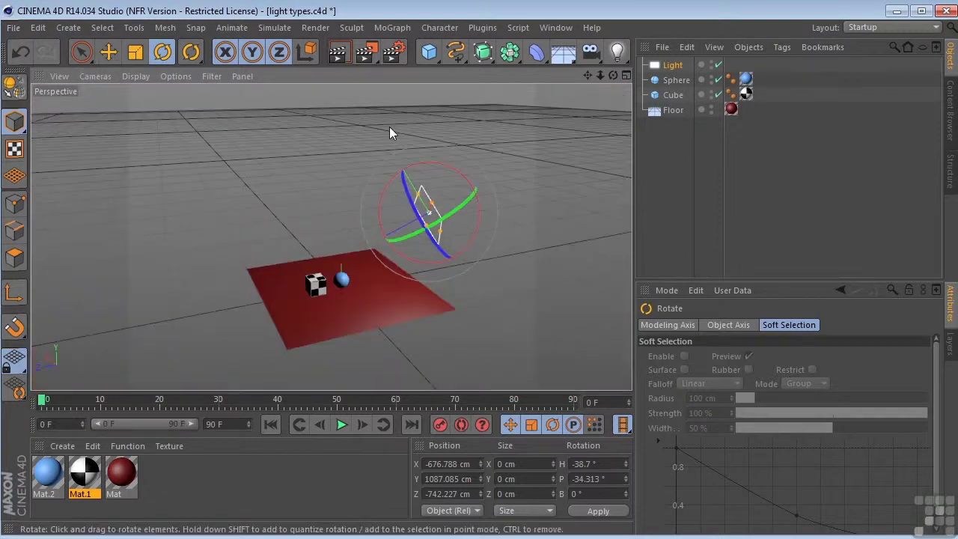
# Set the light's shadow type to Area and render a test image
pyautogui.click(655, 67)
pyautogui.click(769, 326)
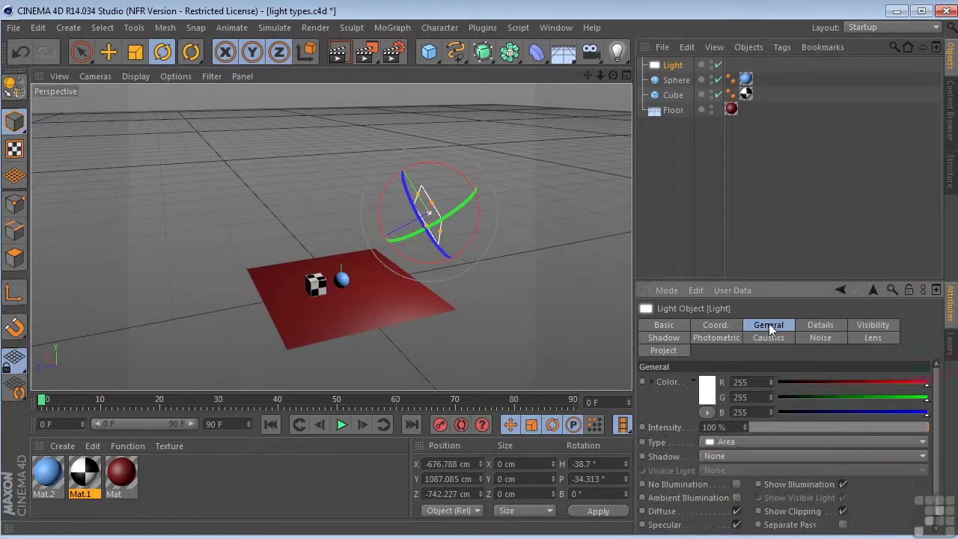
pyautogui.click(715, 456)
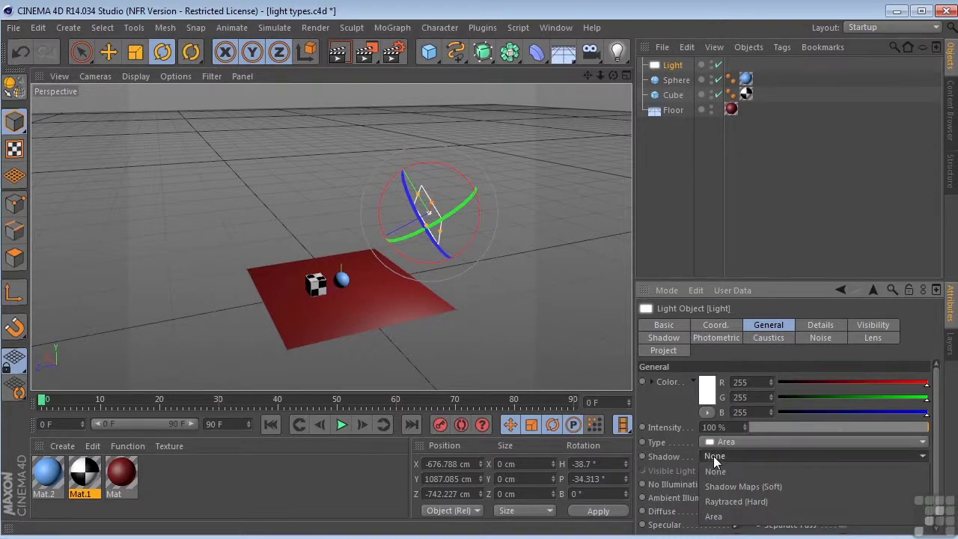
pyautogui.click(715, 517)
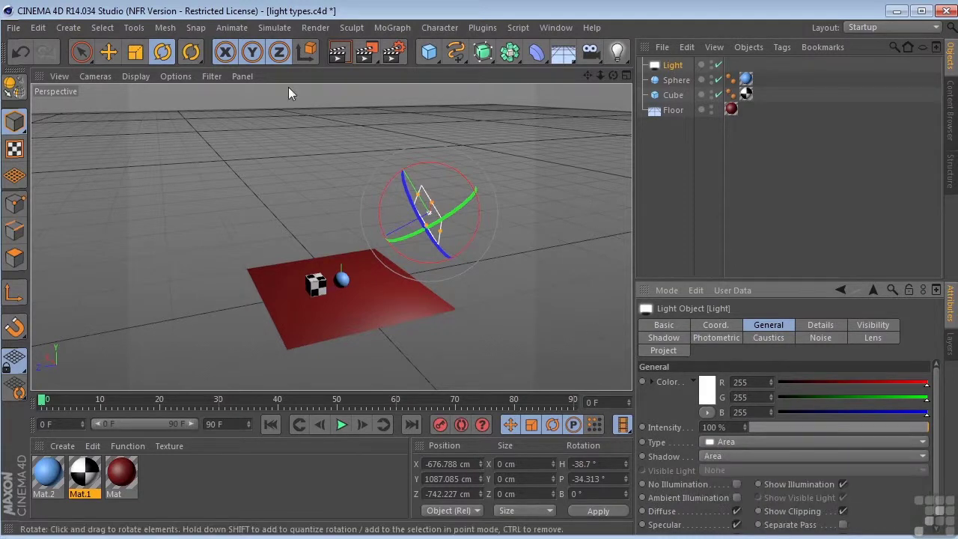
pyautogui.click(368, 52)
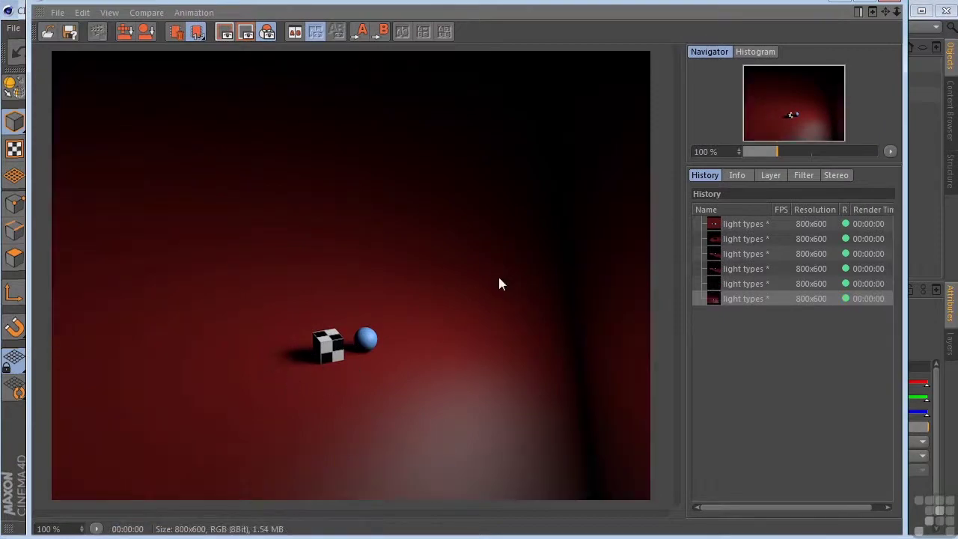
pyautogui.click(903, 6)
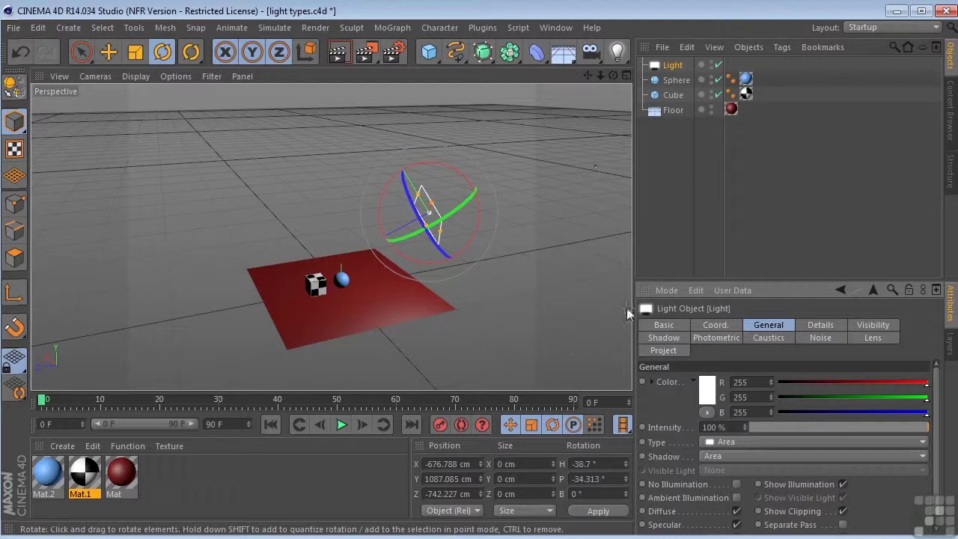
# Set the area shadow to 164% density, 100% accuracy and 64 minimum samples, then render
pyautogui.click(662, 338)
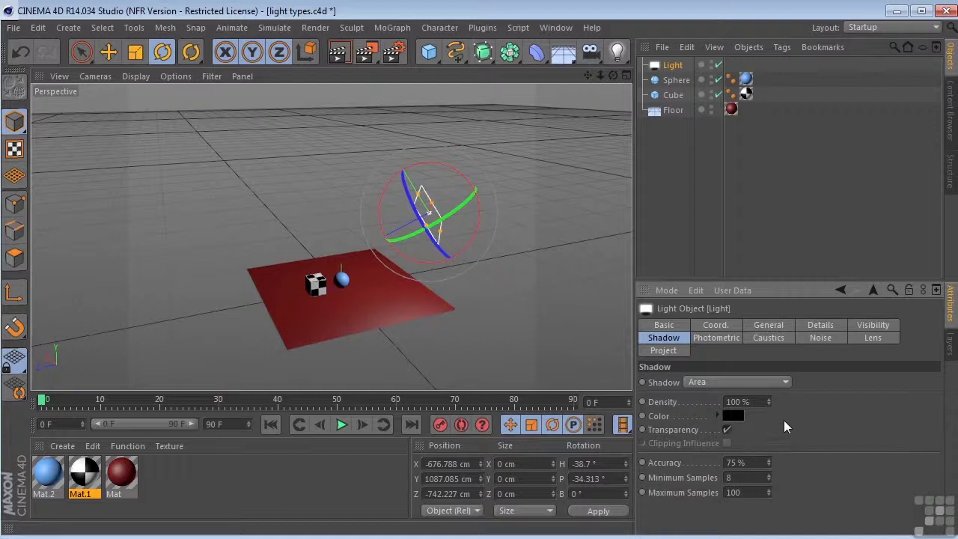
pyautogui.moveTo(769, 401); pyautogui.dragTo(770, 374)
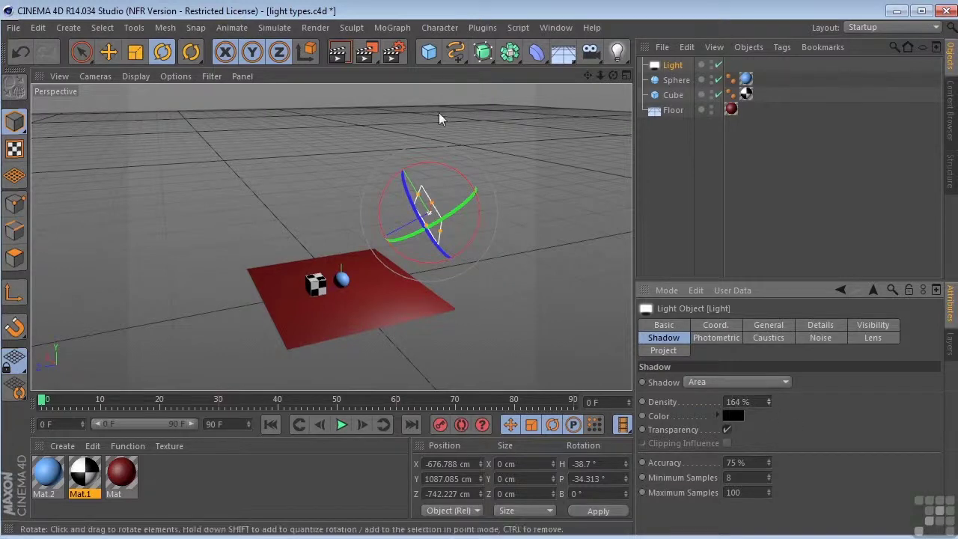
pyautogui.click(338, 51)
pyautogui.scroll(1, 325, 288)
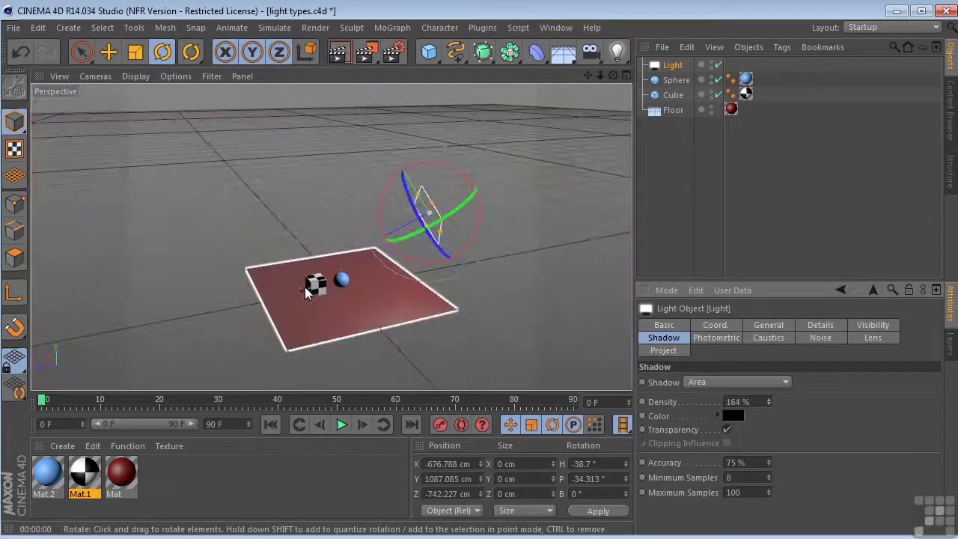
pyautogui.scroll(5, 318, 270)
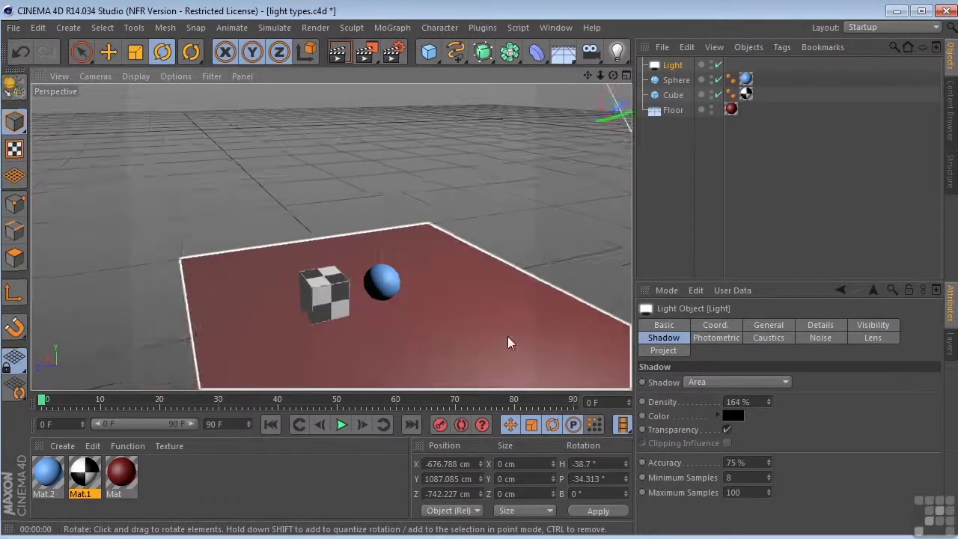
pyautogui.moveTo(768, 461); pyautogui.dragTo(769, 508)
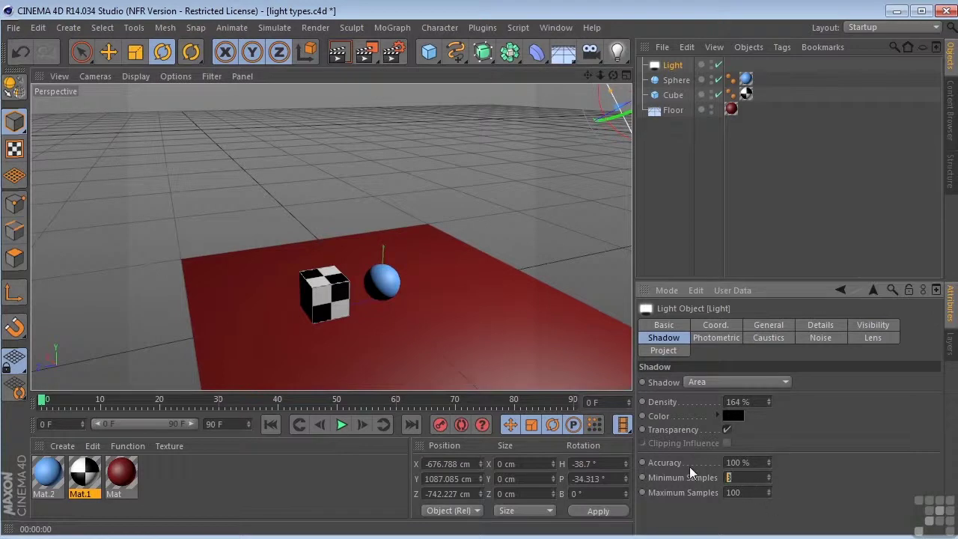
pyautogui.write('64')
pyautogui.press('Tab')
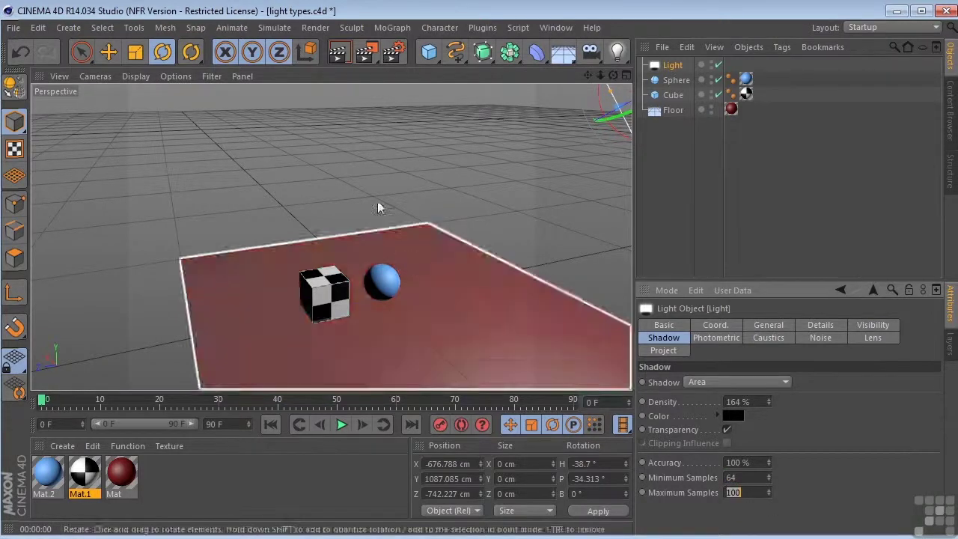
pyautogui.click(363, 52)
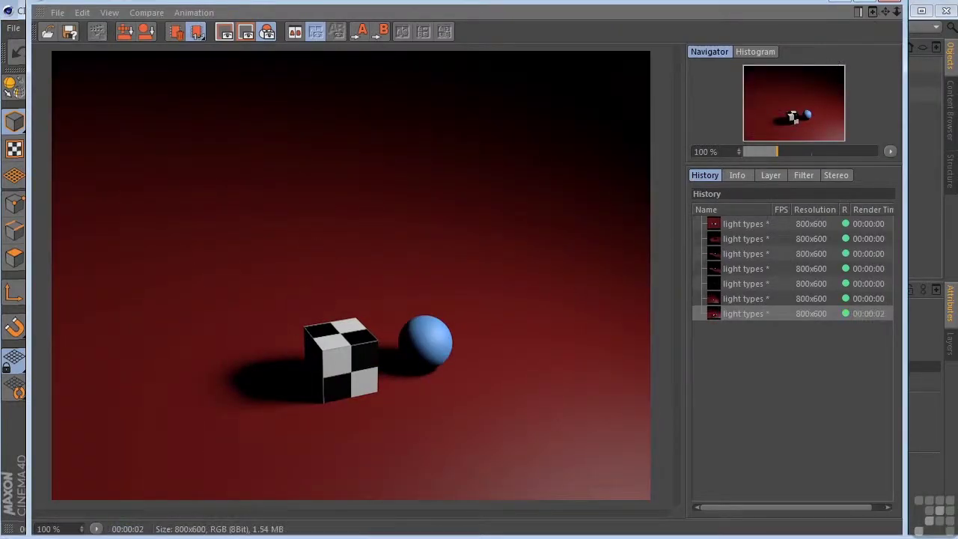
# Reframe the view, switch the shadow to Shadow Maps (Soft) and preview it in the viewport
pyautogui.click(891, 11)
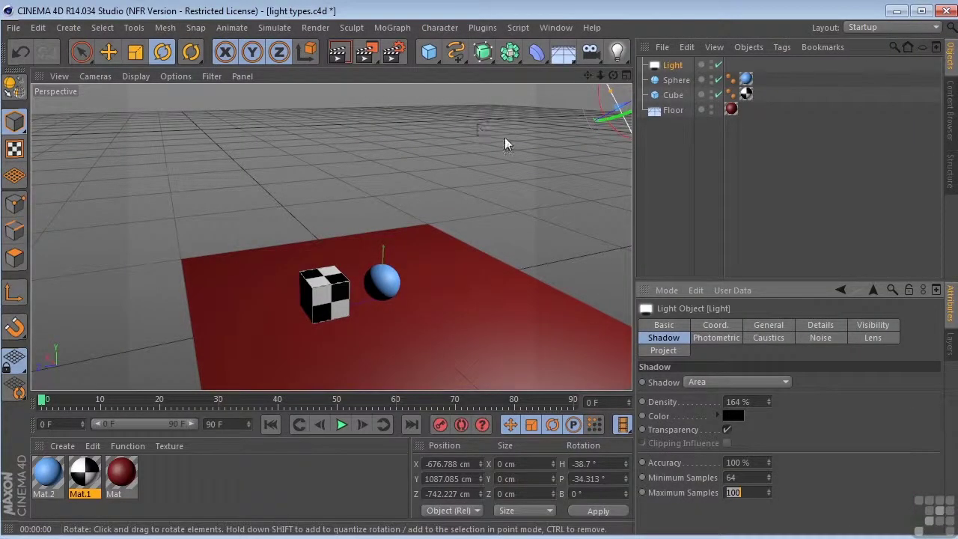
pyautogui.scroll(-3, 505, 137)
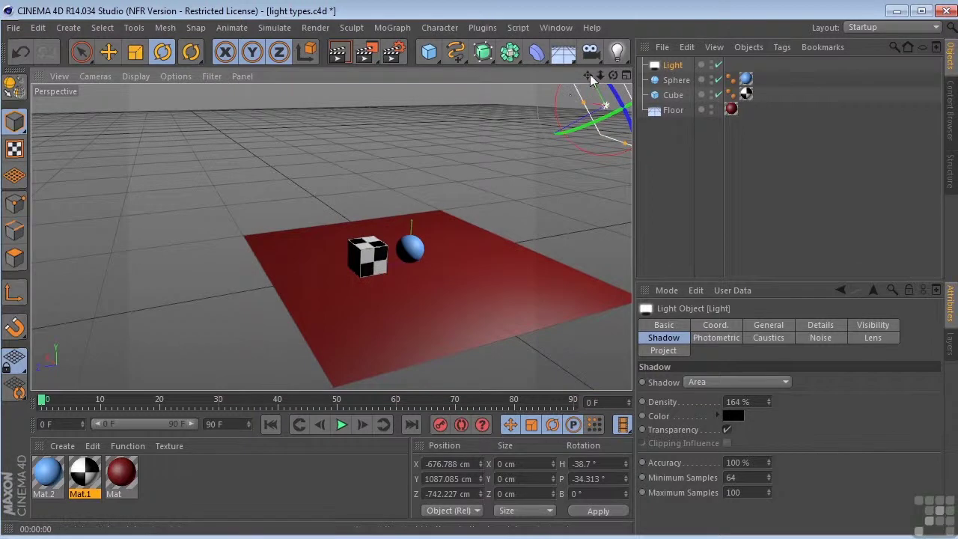
pyautogui.moveTo(591, 79); pyautogui.dragTo(331, 237)
pyautogui.moveTo(612, 76)
pyautogui.mouseDown()
pyautogui.moveTo(331, 237)
pyautogui.moveTo(614, 77)
pyautogui.mouseUp()
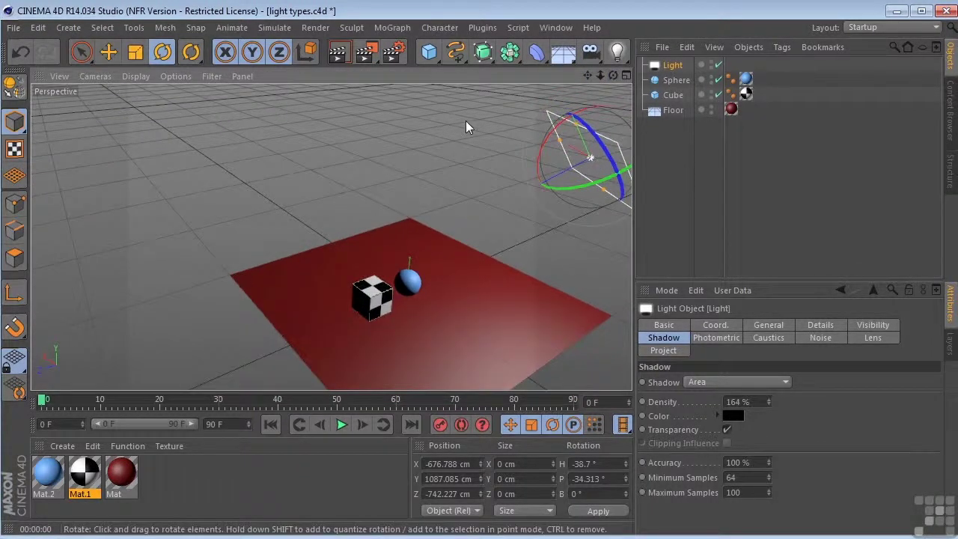
pyautogui.click(717, 383)
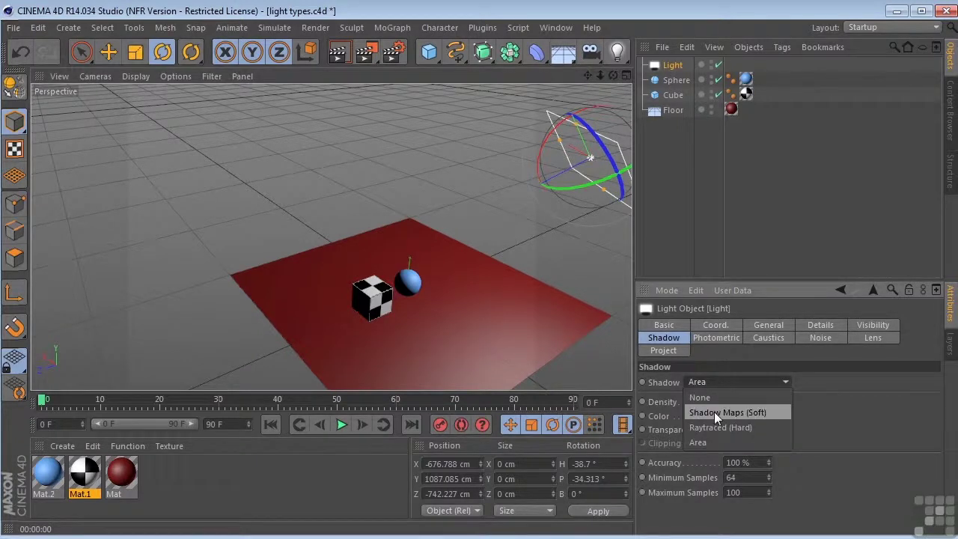
pyautogui.click(714, 411)
pyautogui.scroll(3, 442, 303)
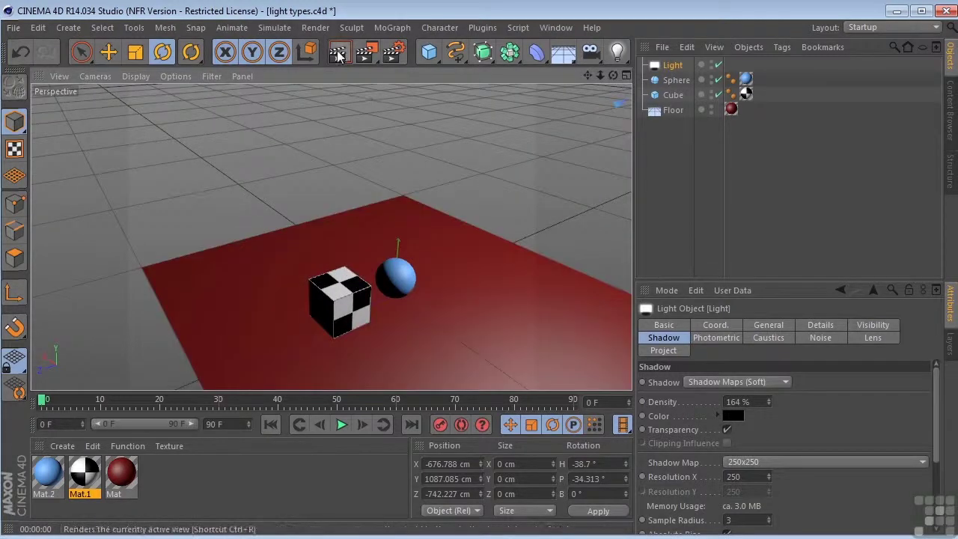
pyautogui.click(338, 54)
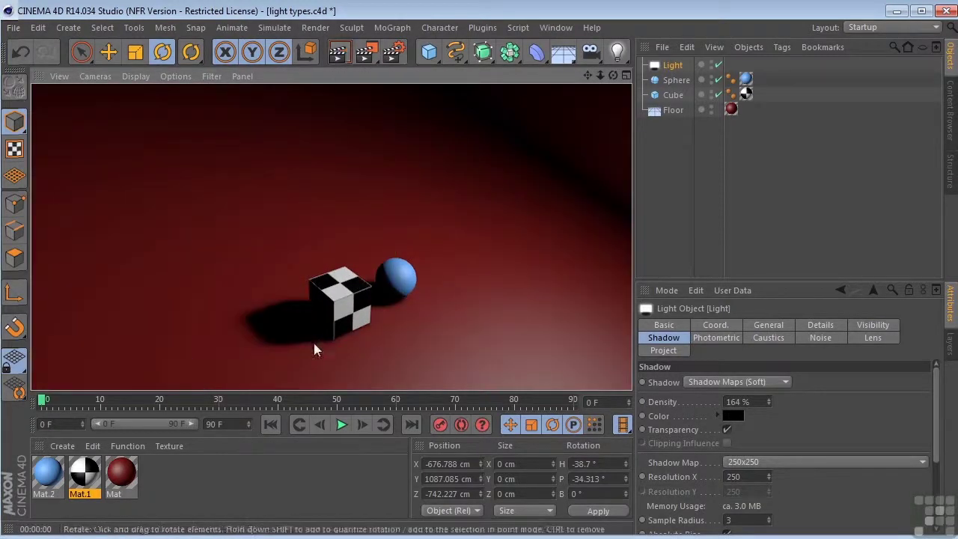
# Switch the shadow to Raytraced (Hard) and preview the viewport render
pyautogui.click(731, 385)
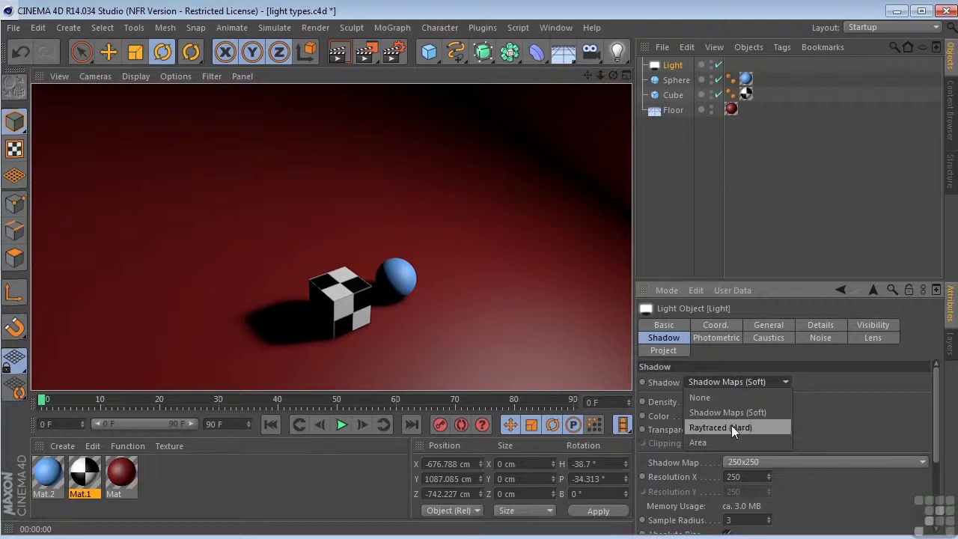
pyautogui.click(731, 425)
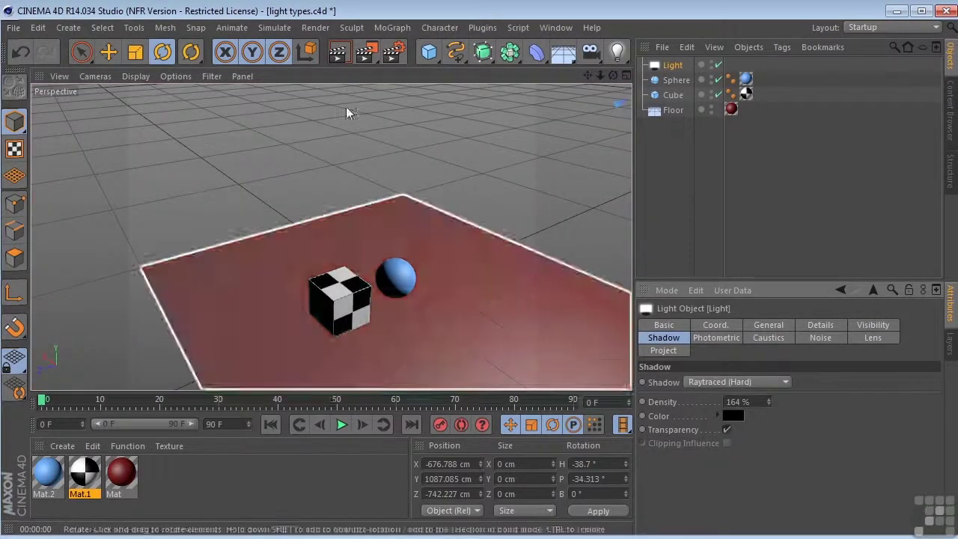
pyautogui.click(338, 52)
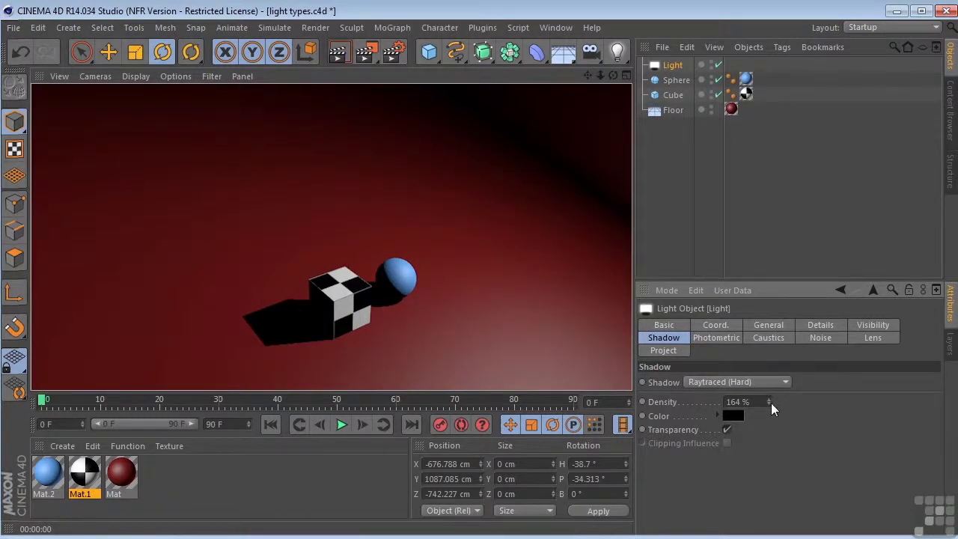
# Darken the shadow colour and set shadow density to 120%, previewing the sharper shadows
pyautogui.moveTo(768, 402); pyautogui.dragTo(767, 433)
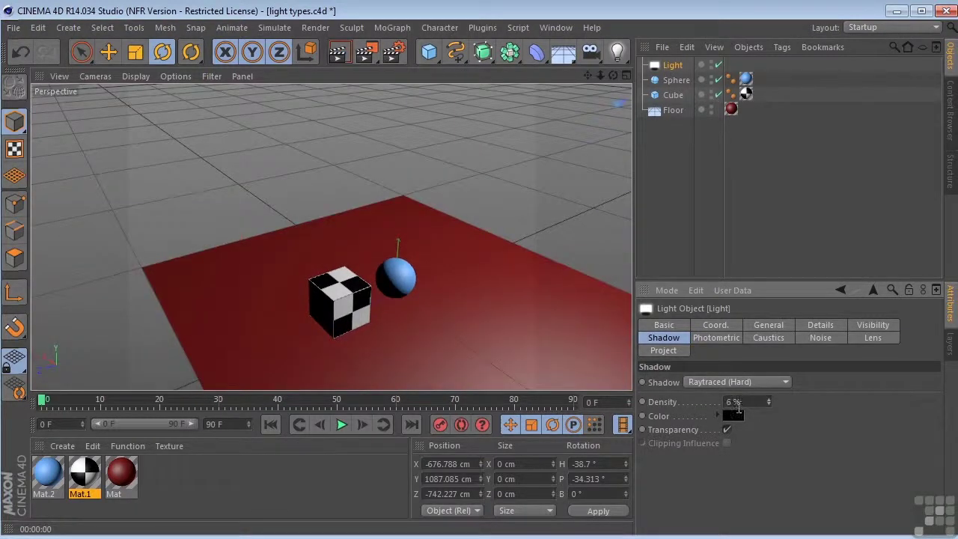
pyautogui.click(729, 414)
pyautogui.click(665, 408)
pyautogui.moveTo(665, 406); pyautogui.dragTo(643, 426)
pyautogui.click(701, 484)
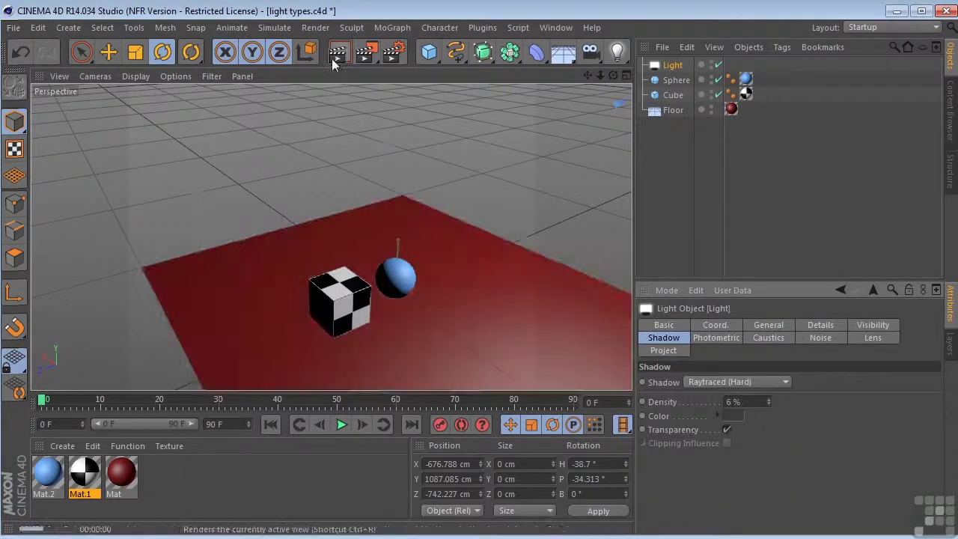
pyautogui.click(335, 56)
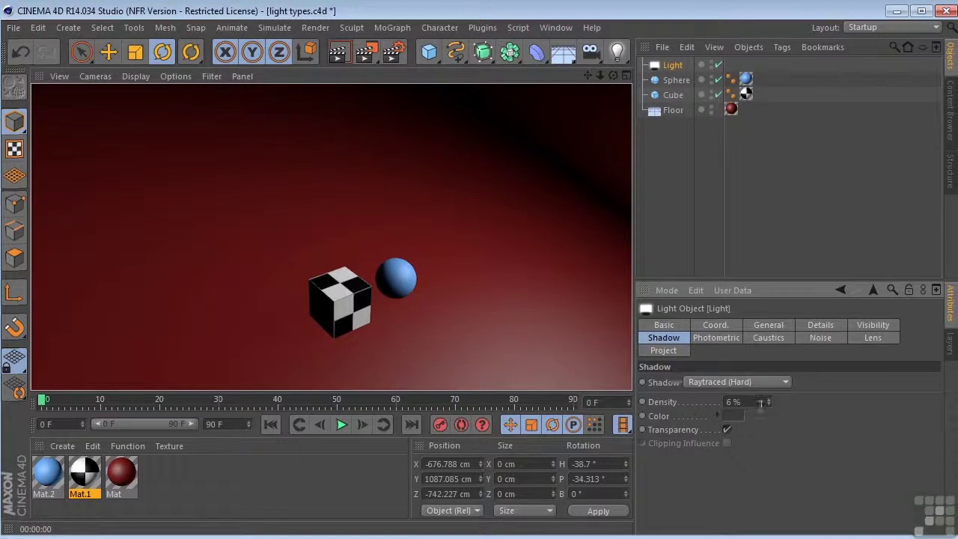
pyautogui.moveTo(768, 402); pyautogui.dragTo(529, 233)
pyautogui.click(334, 56)
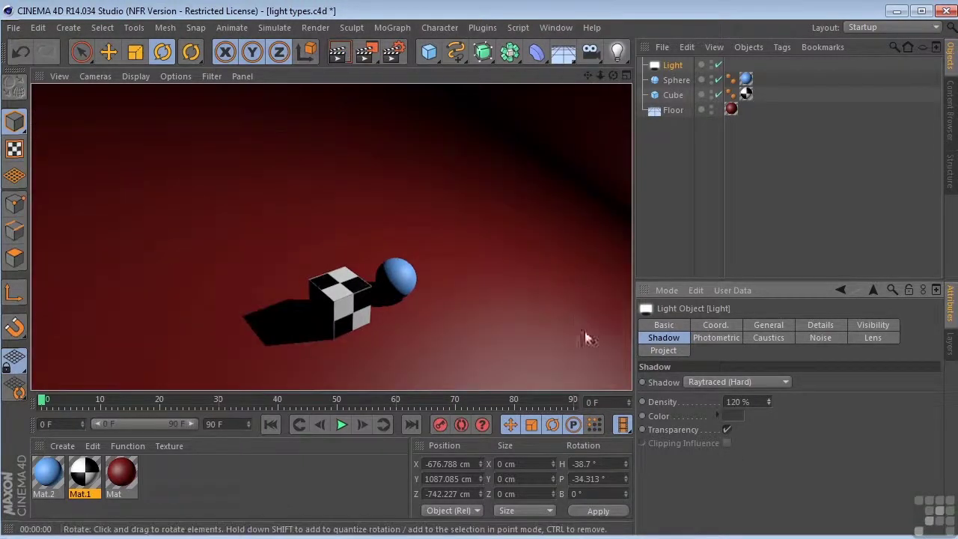
# Return to Shadow Maps (Soft) at 2000x2000 resolution and render a test image
pyautogui.click(740, 383)
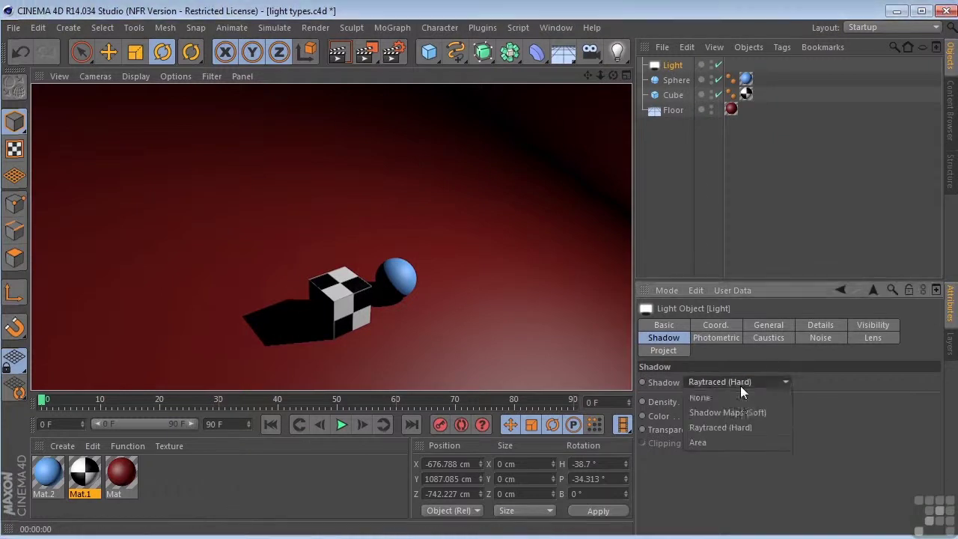
pyautogui.click(741, 411)
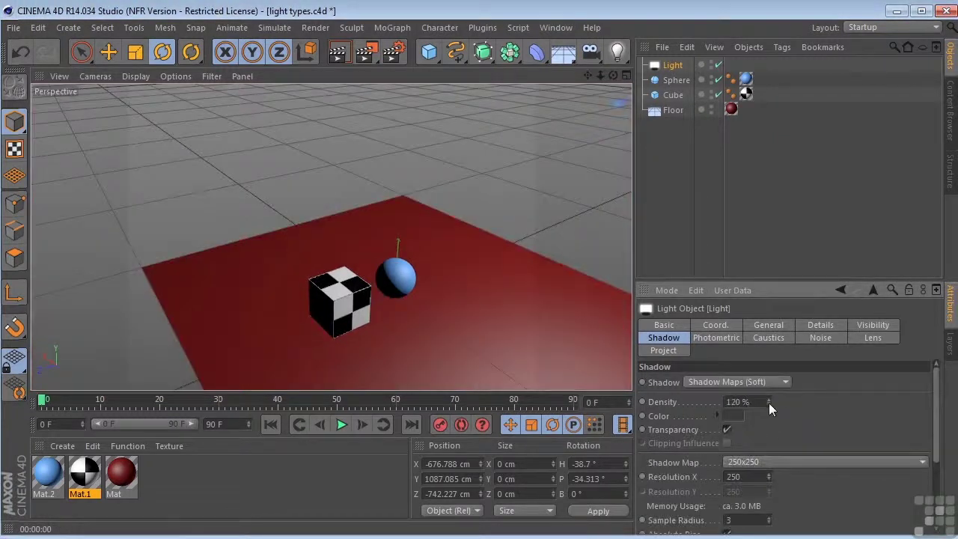
pyautogui.click(764, 461)
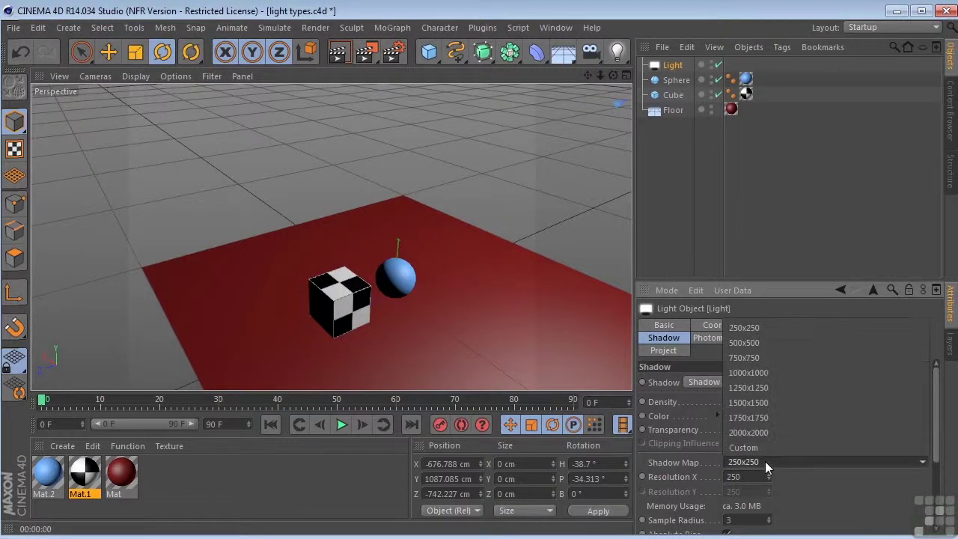
pyautogui.click(764, 439)
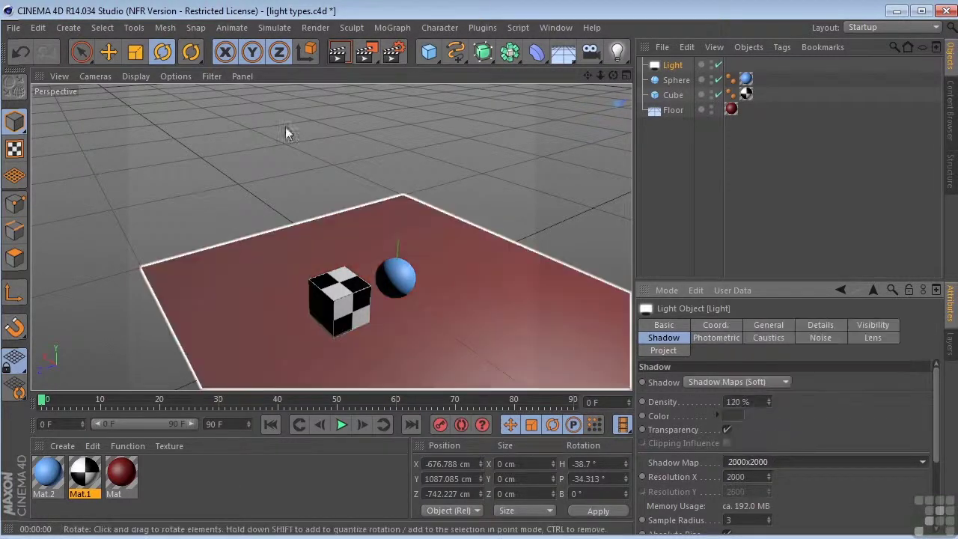
pyautogui.click(366, 51)
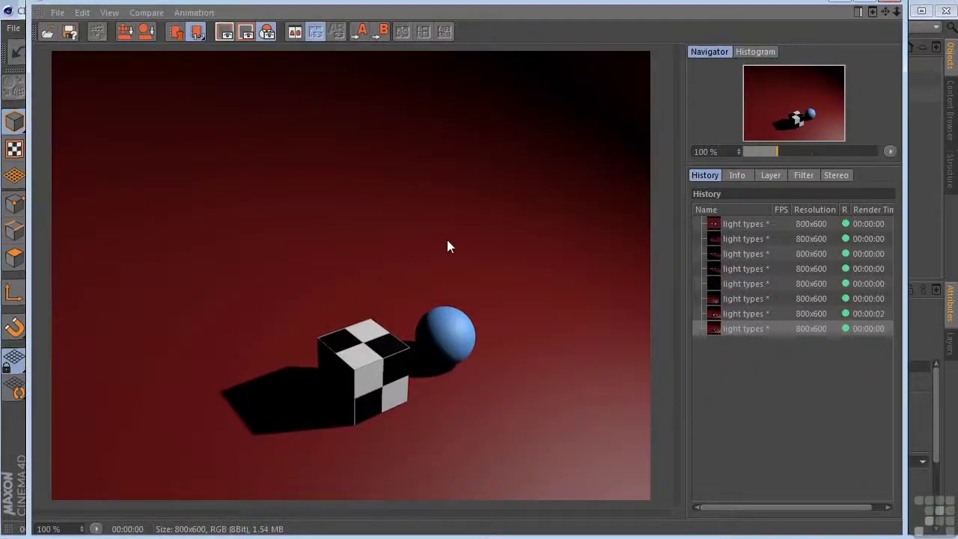
pyautogui.click(882, 3)
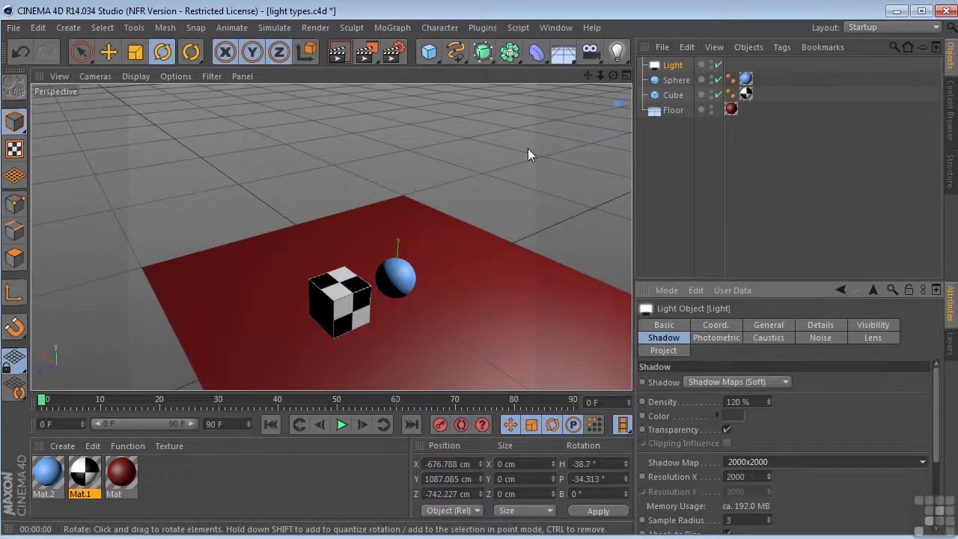